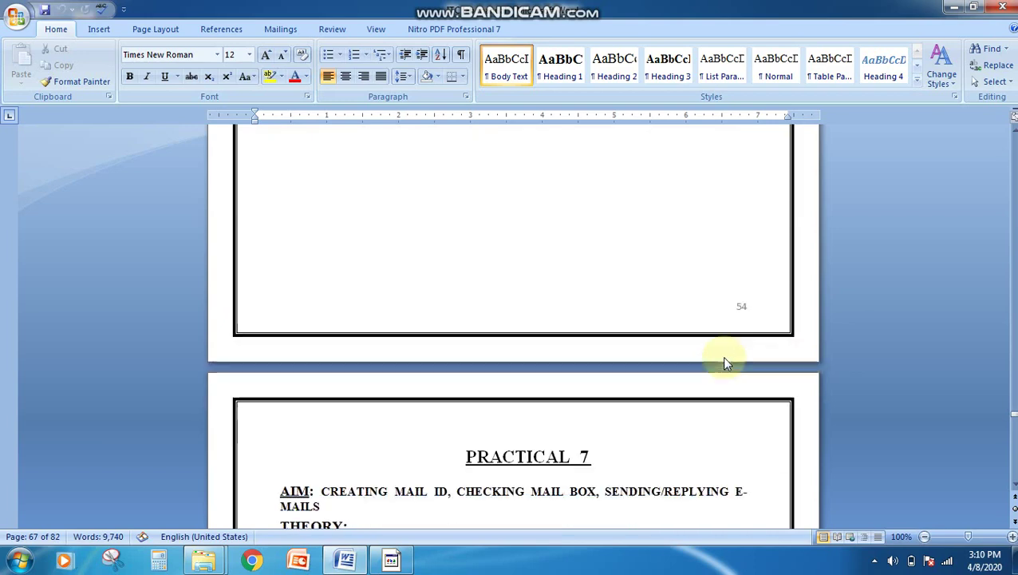
# Minimize the practical document, start Microsoft Office Access 2007, and open the recent database Database6
pyautogui.scroll(5, 455, 261)
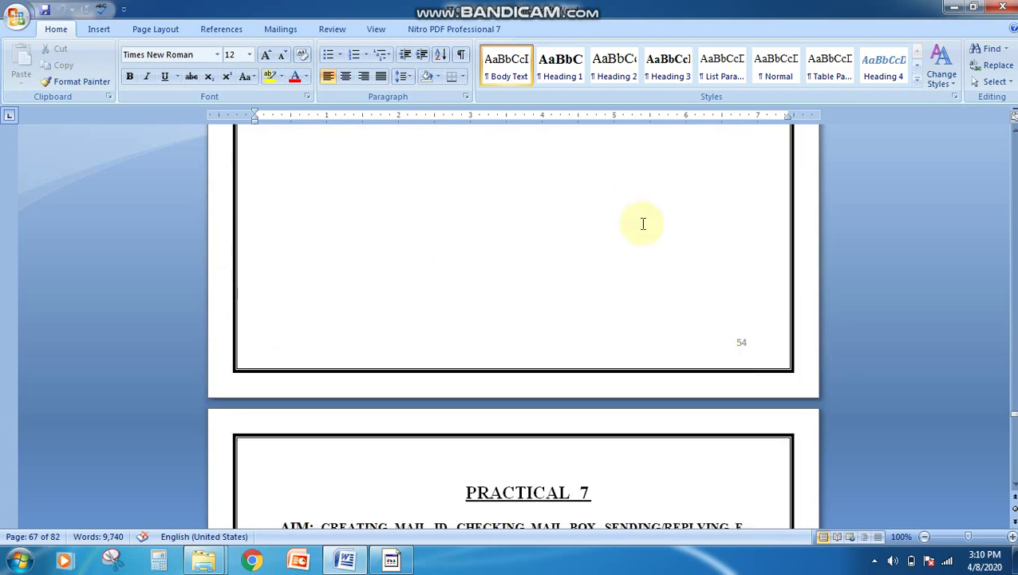
pyautogui.scroll(6, 630, 221)
pyautogui.click(954, 8)
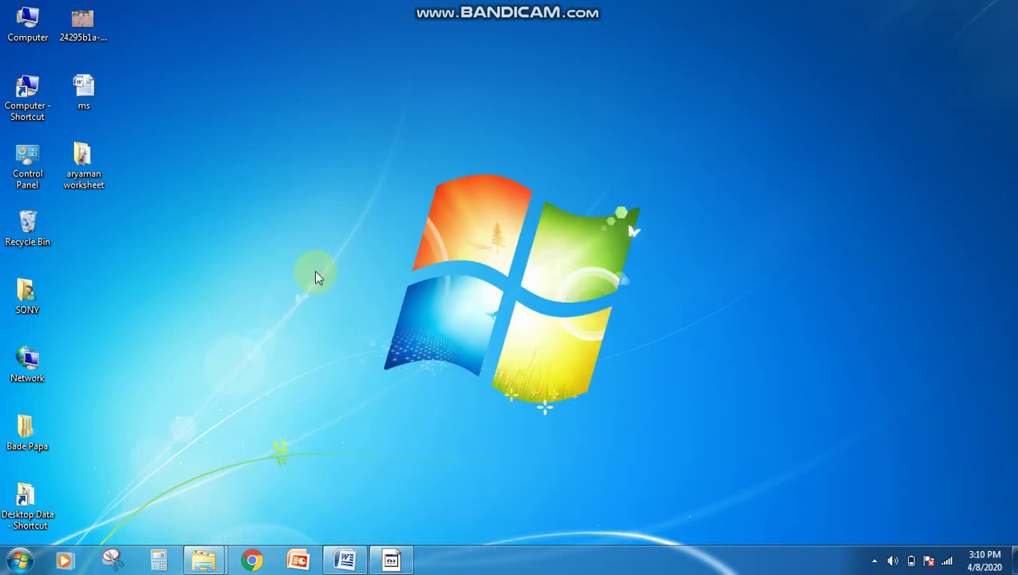
pyautogui.click(17, 561)
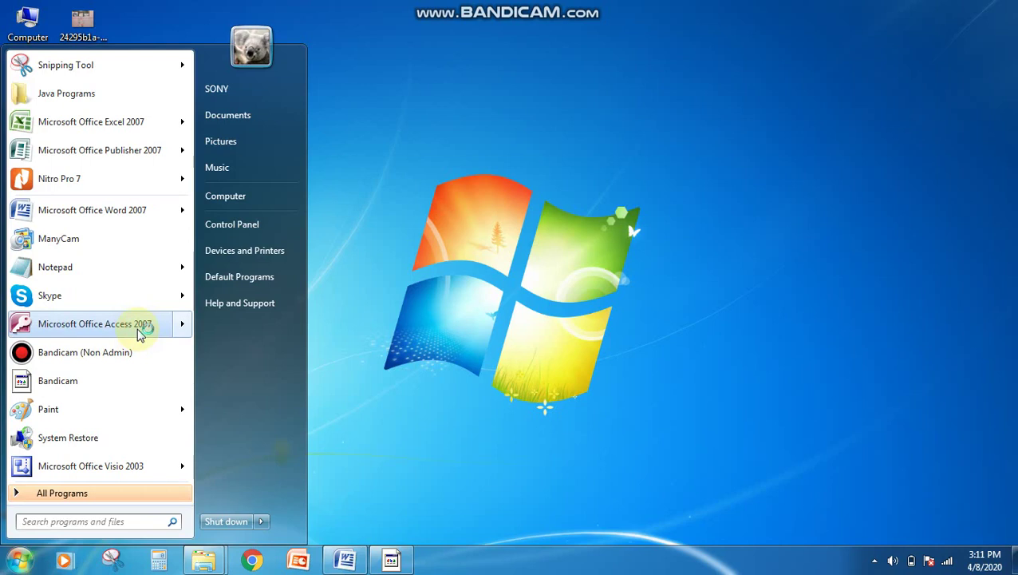
pyautogui.click(96, 323)
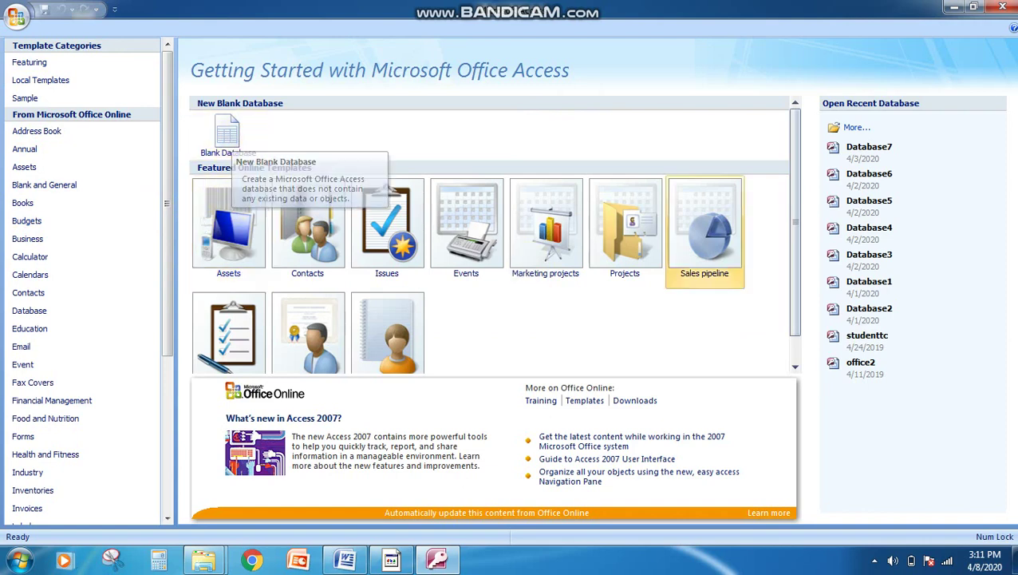
pyautogui.click(875, 178)
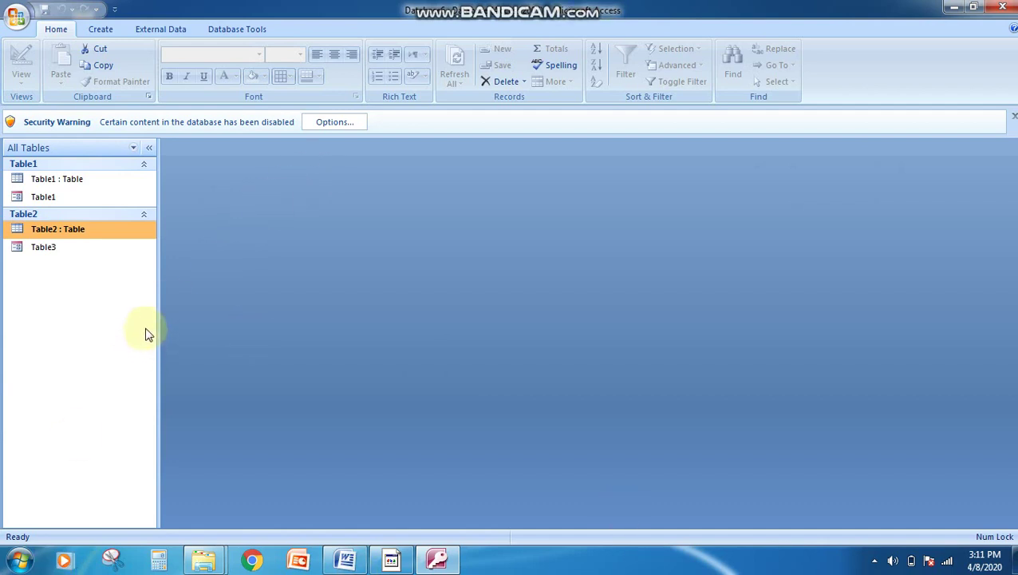
# Open the Table1 and Table2 tables, and generate a form based on Table2 with the Form tool
pyautogui.click(52, 182)
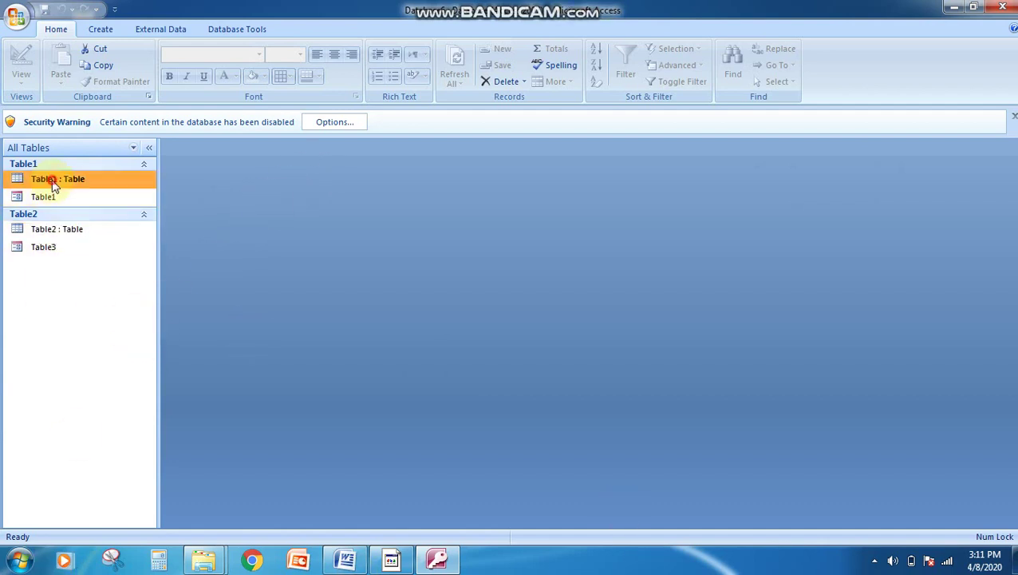
pyautogui.doubleClick(48, 179)
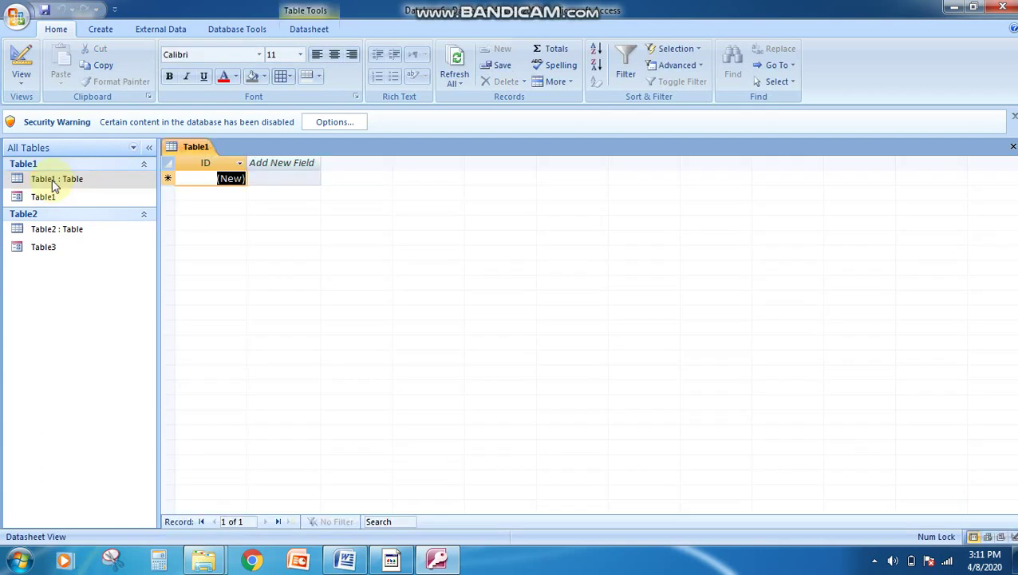
pyautogui.click(58, 230)
pyautogui.doubleClick(58, 231)
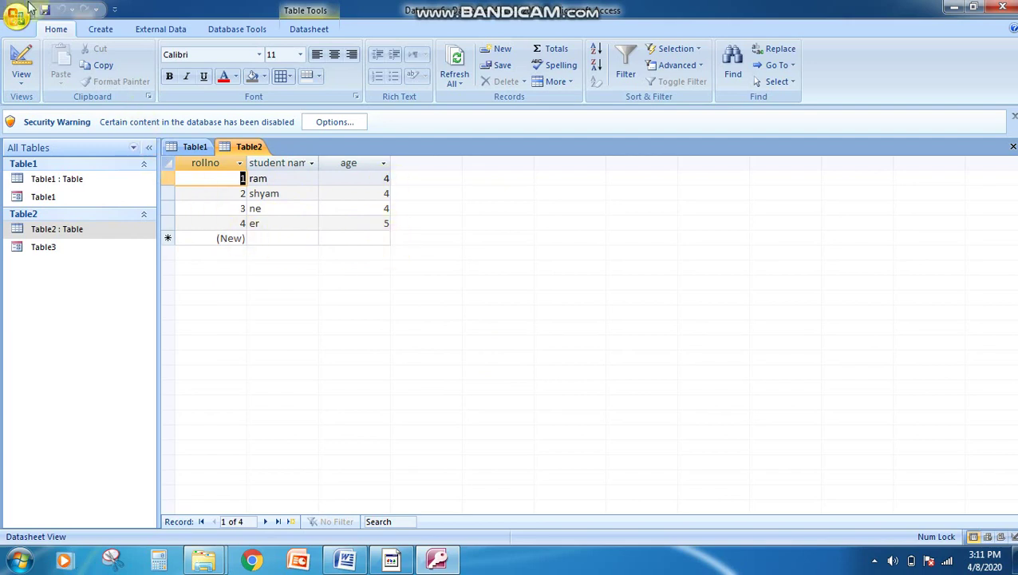
pyautogui.click(102, 31)
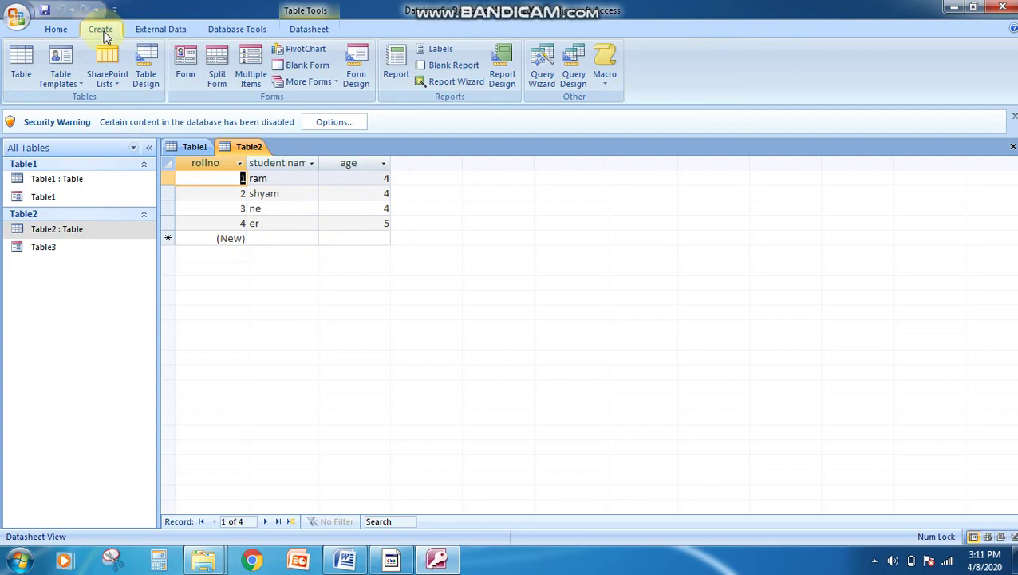
pyautogui.click(190, 58)
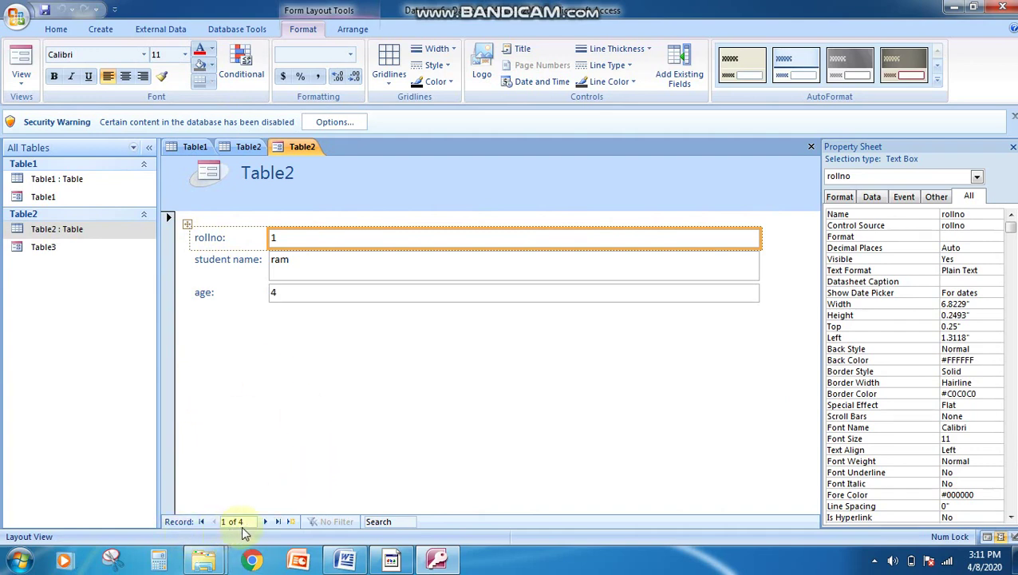
# Step through the Table2 form's records in Layout View up to the blank new record and check its student name field
pyautogui.click(265, 521)
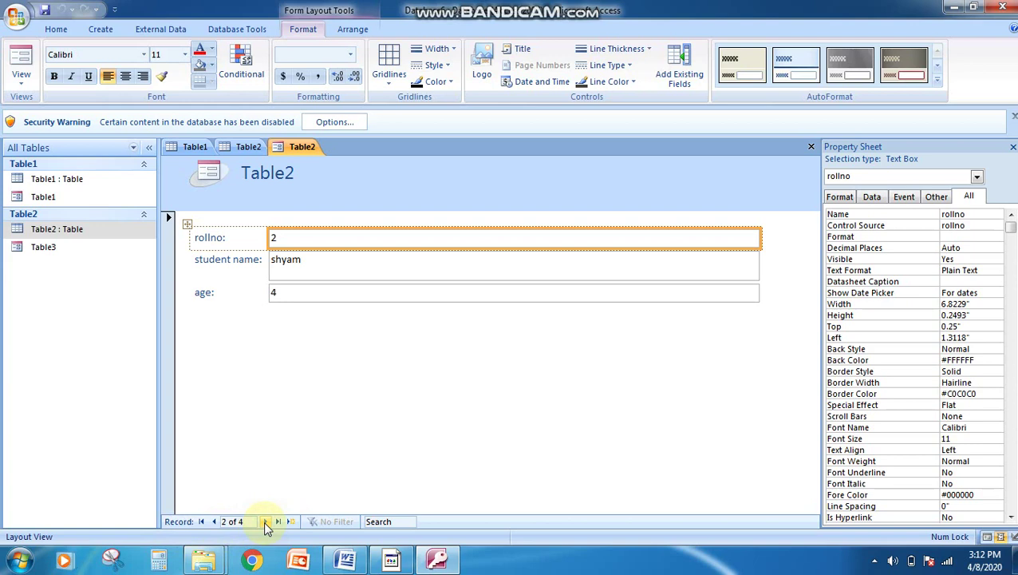
pyautogui.click(266, 521)
pyautogui.click(266, 521)
pyautogui.click(266, 521)
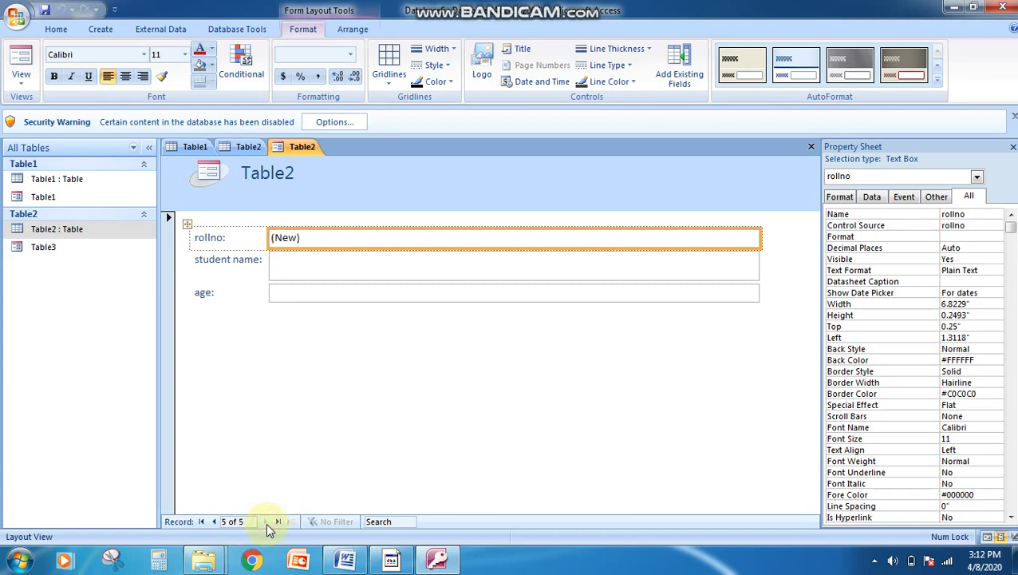
pyautogui.click(291, 264)
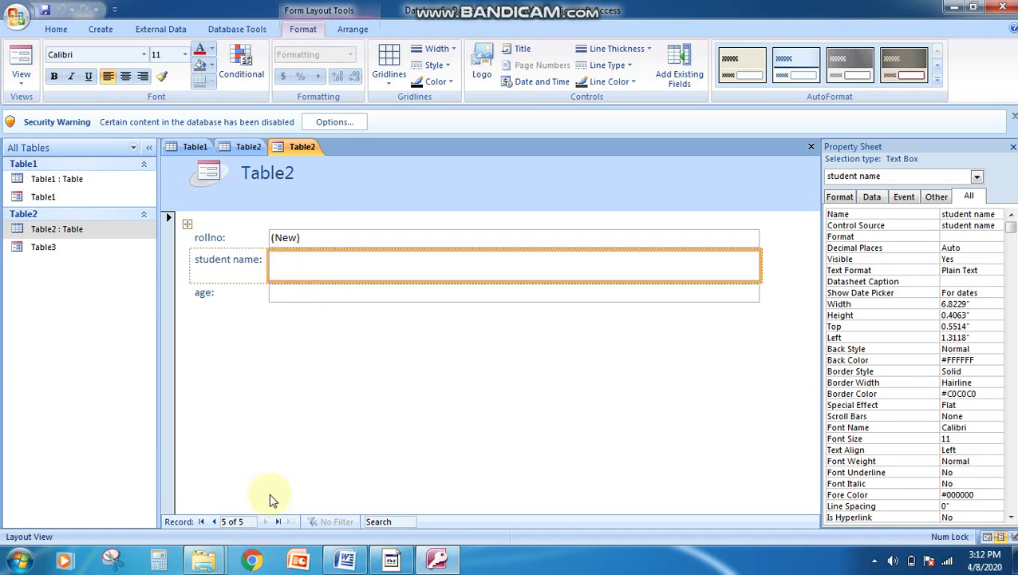
pyautogui.click(213, 521)
pyautogui.click(268, 519)
pyautogui.click(330, 261)
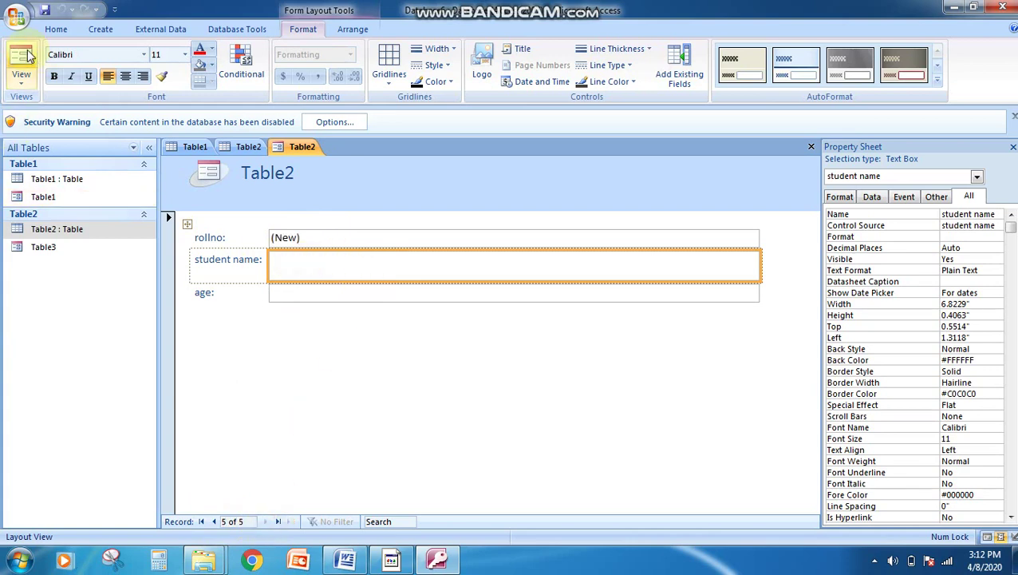
# Show the form in Design View, and switch it to Form View for data entry
pyautogui.click(21, 77)
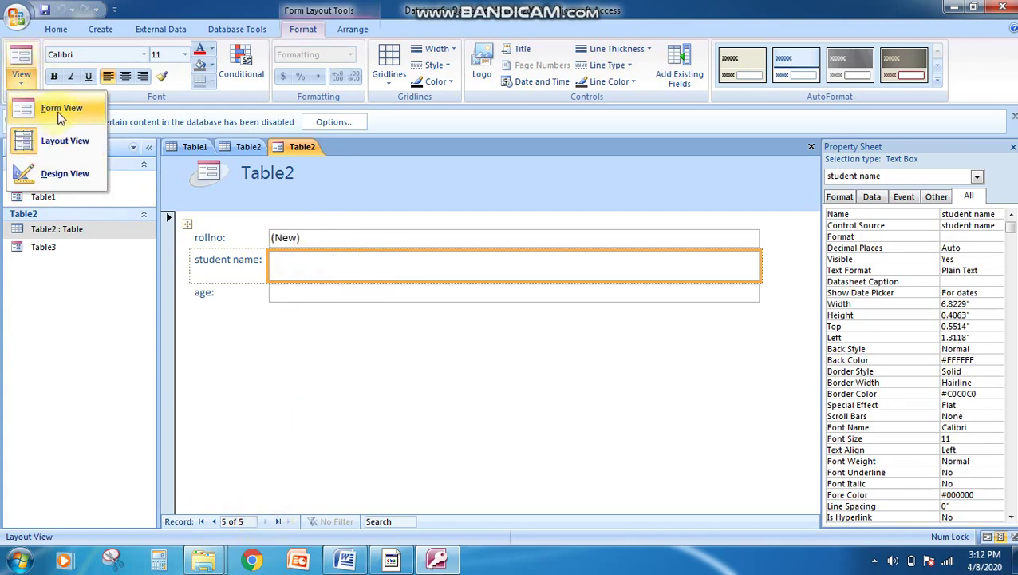
pyautogui.click(65, 177)
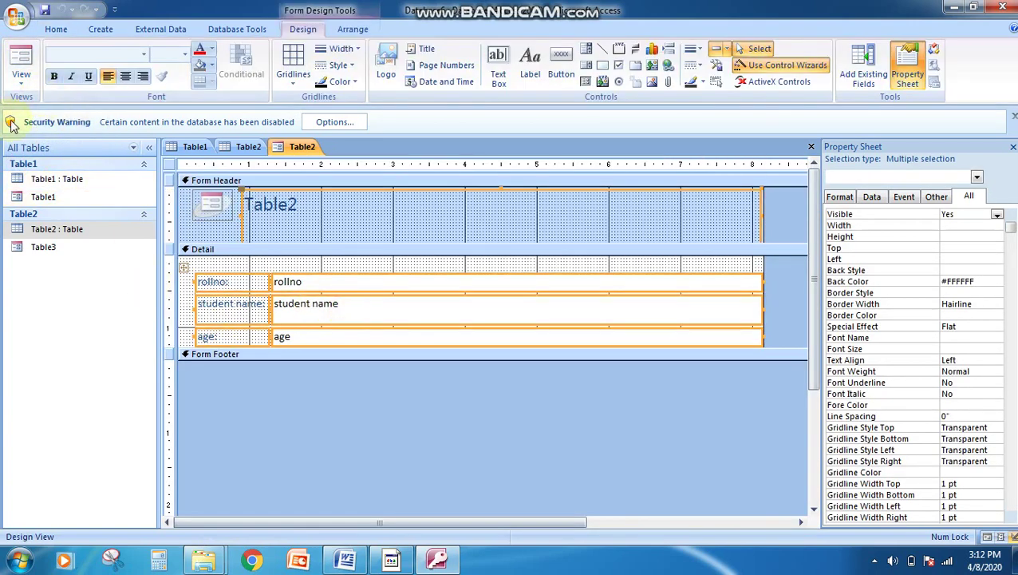
pyautogui.click(24, 90)
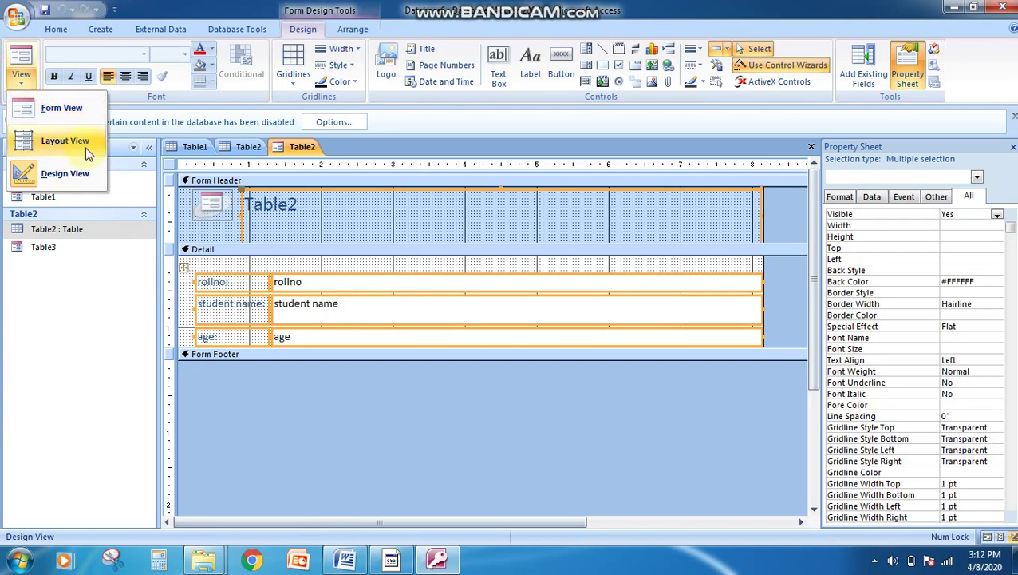
pyautogui.click(81, 111)
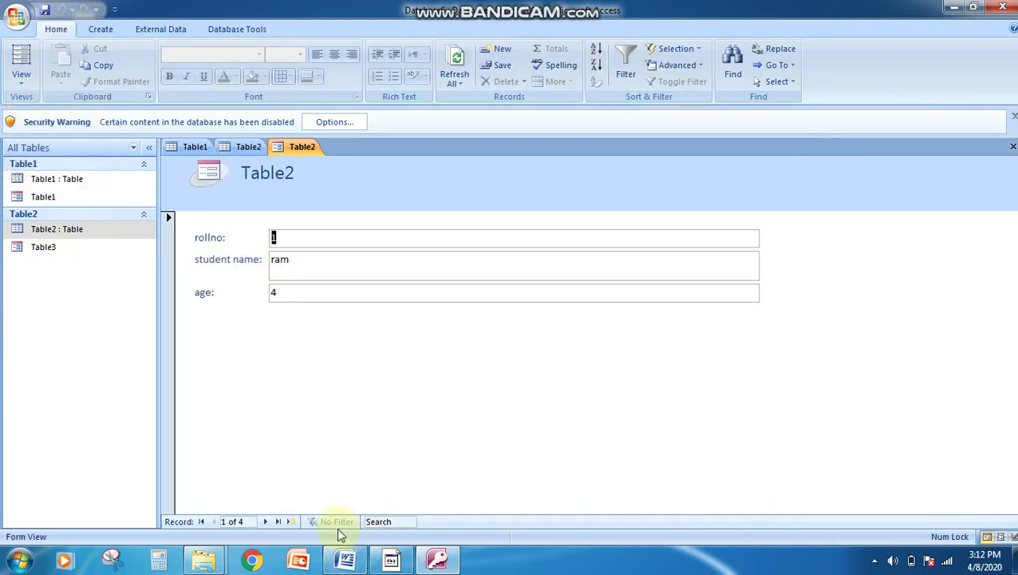
# Save the new form under the name Table2
pyautogui.click(18, 17)
pyautogui.click(61, 124)
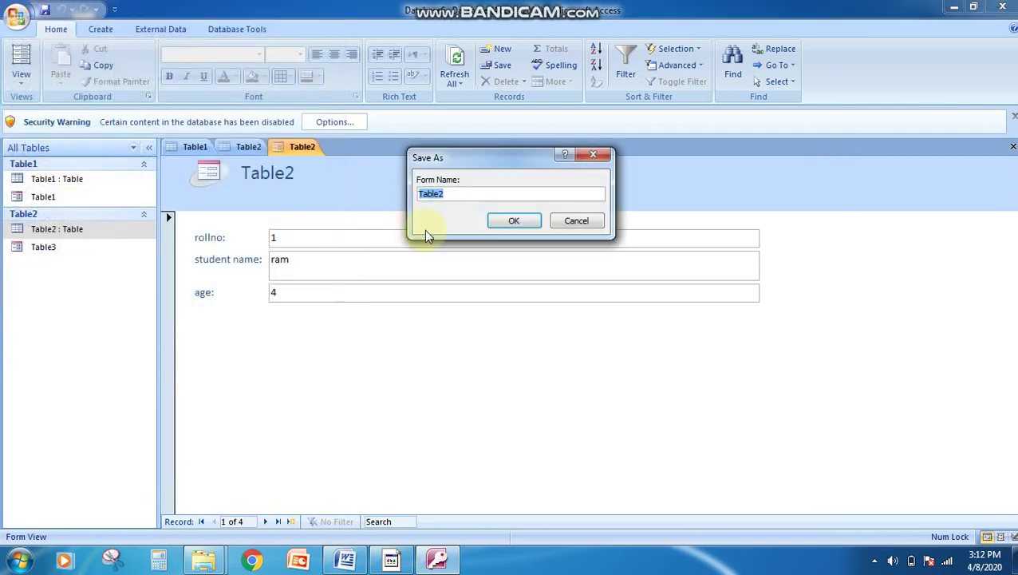
pyautogui.click(514, 221)
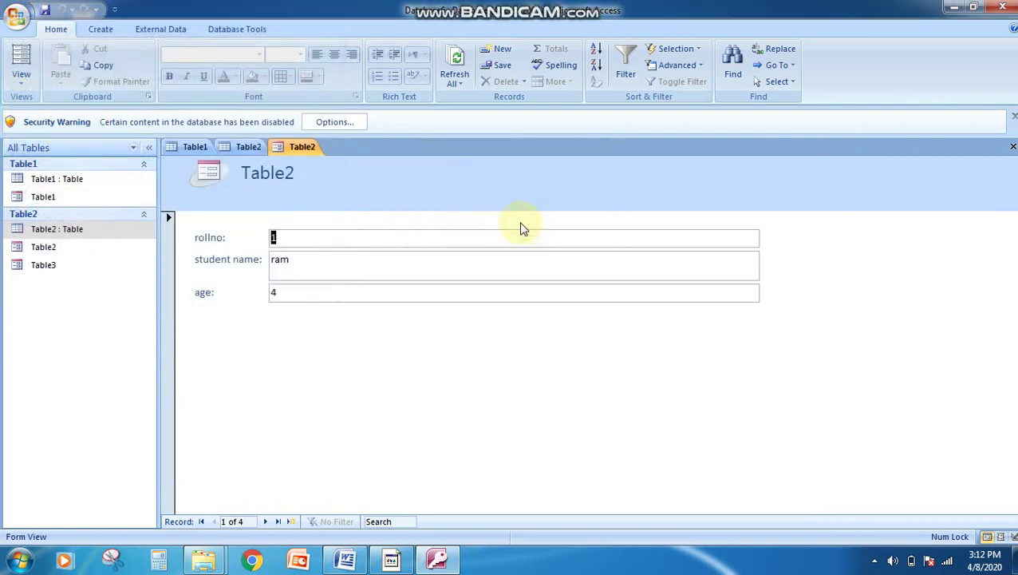
# Add a new record through the form with student name "rd" and age 32
pyautogui.click(264, 523)
pyautogui.click(264, 523)
pyautogui.click(264, 523)
pyautogui.click(265, 523)
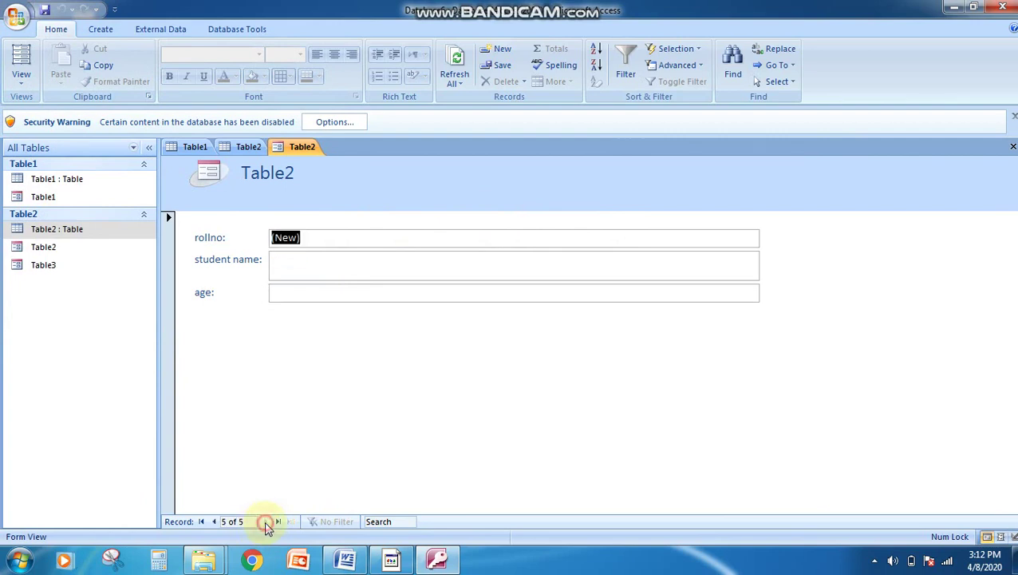
pyautogui.click(302, 269)
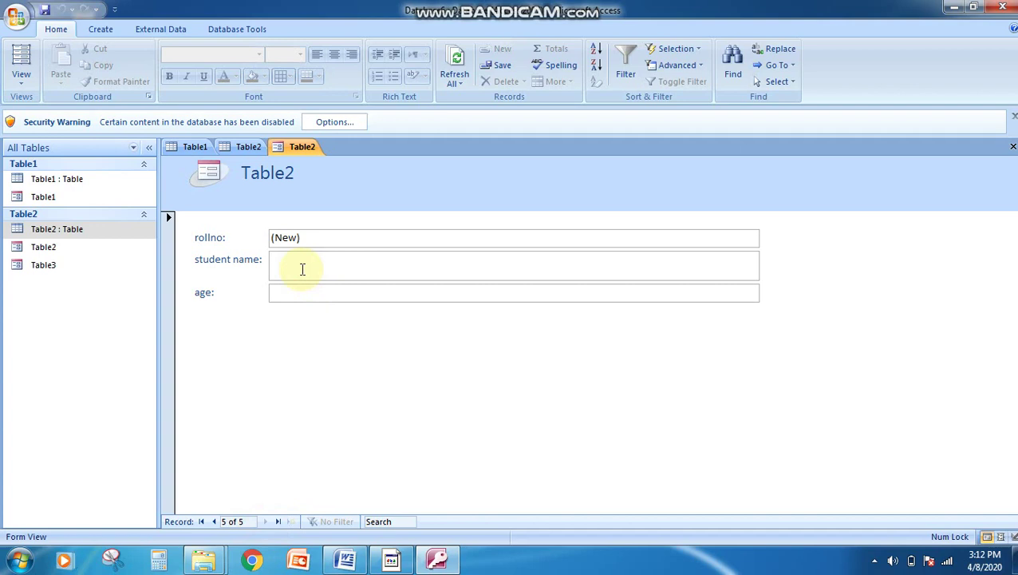
pyautogui.write('rd')
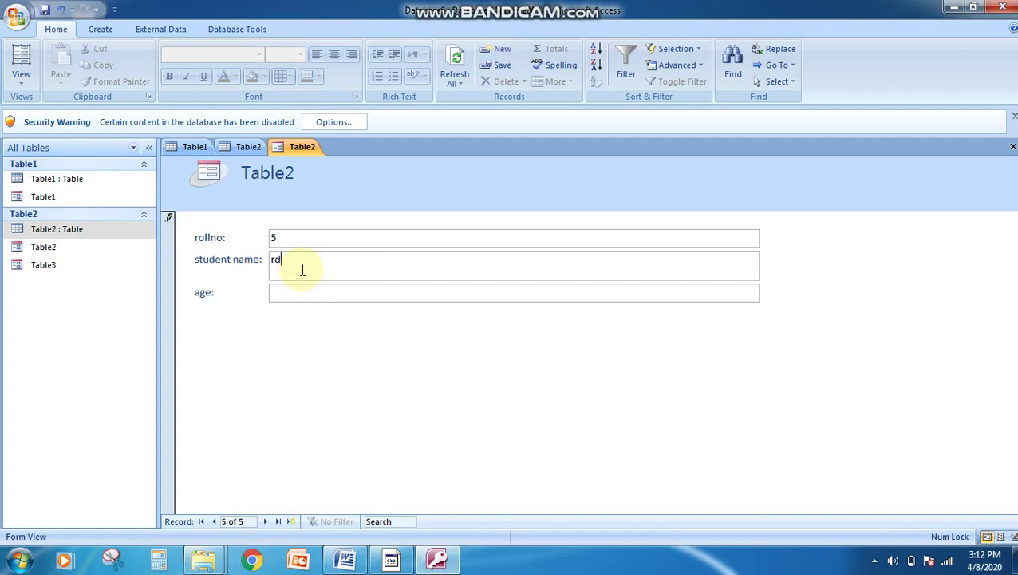
pyautogui.click(301, 292)
pyautogui.click(265, 522)
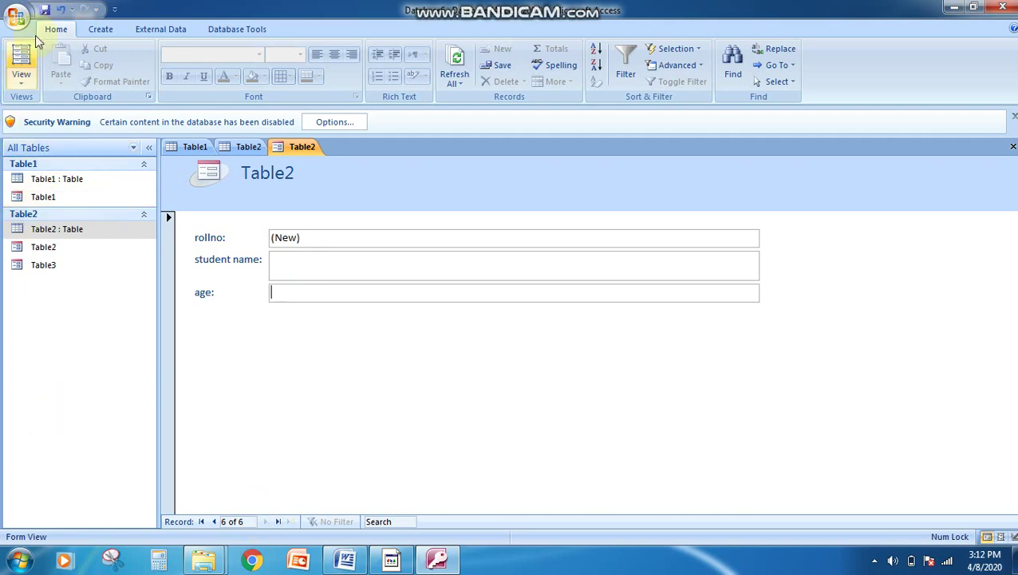
# Check the added record by moving back and forth through the form's records, and save the form
pyautogui.click(213, 522)
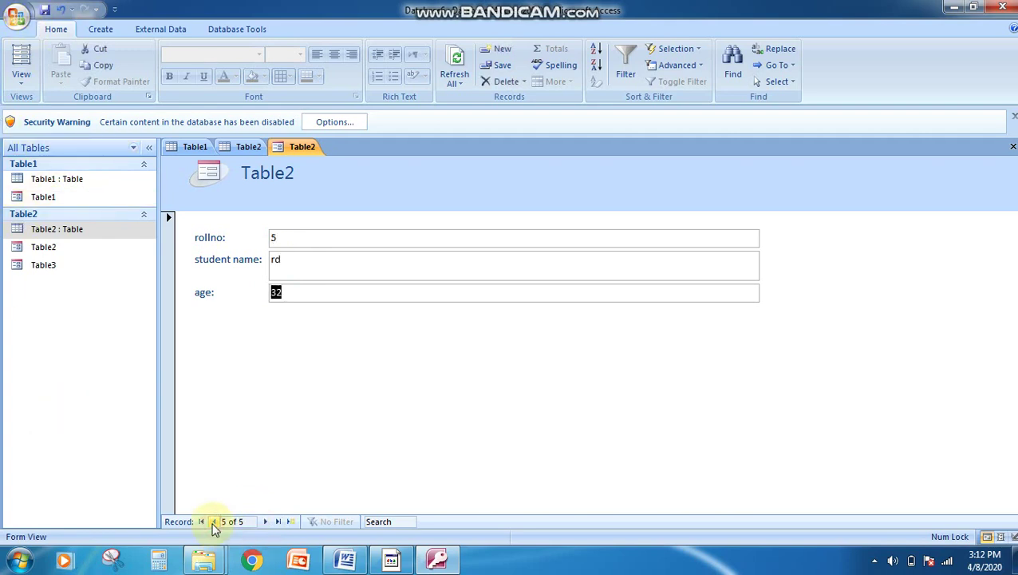
pyautogui.click(213, 522)
pyautogui.click(213, 522)
pyautogui.click(265, 521)
pyautogui.click(265, 521)
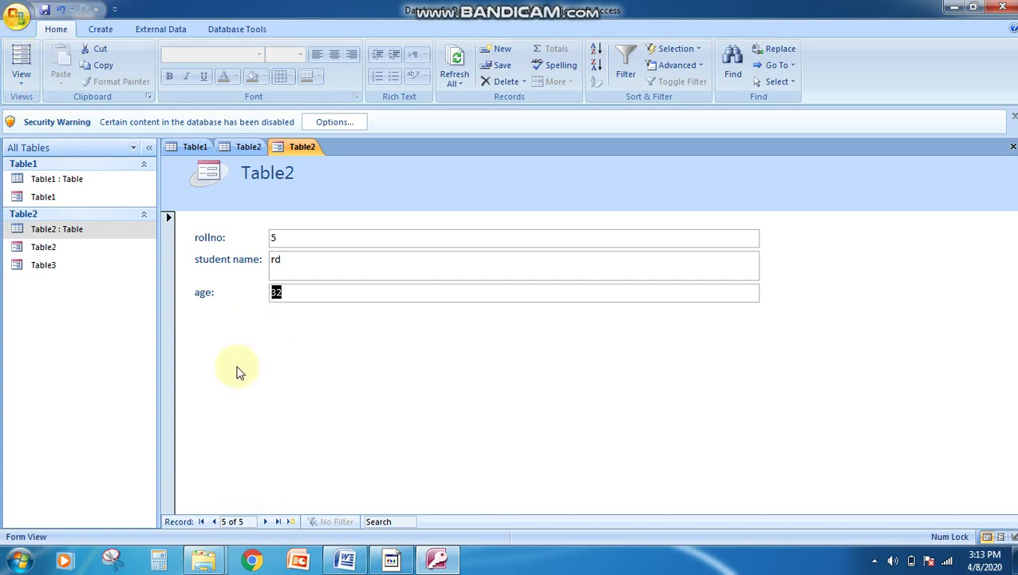
pyautogui.click(16, 16)
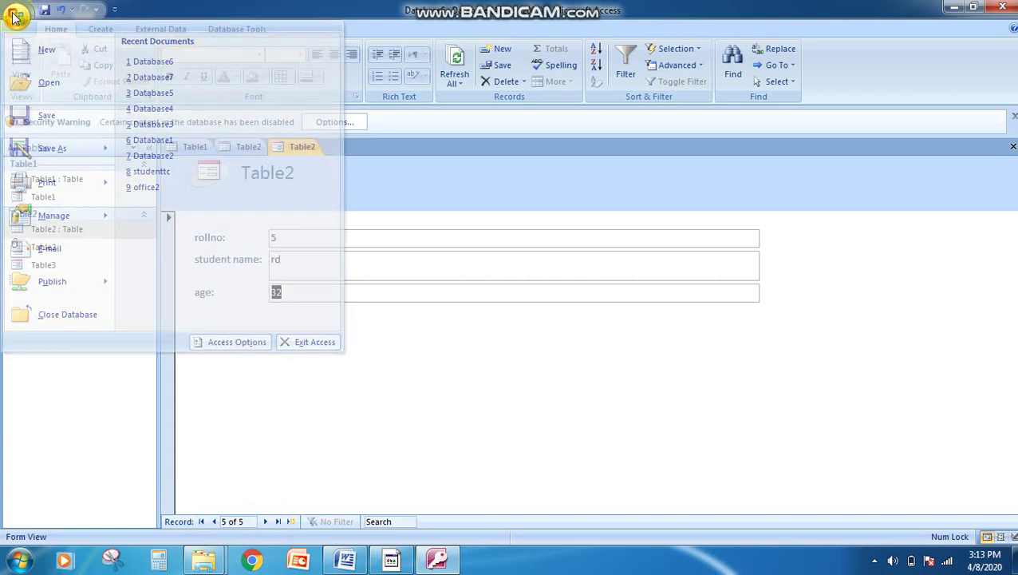
pyautogui.click(36, 116)
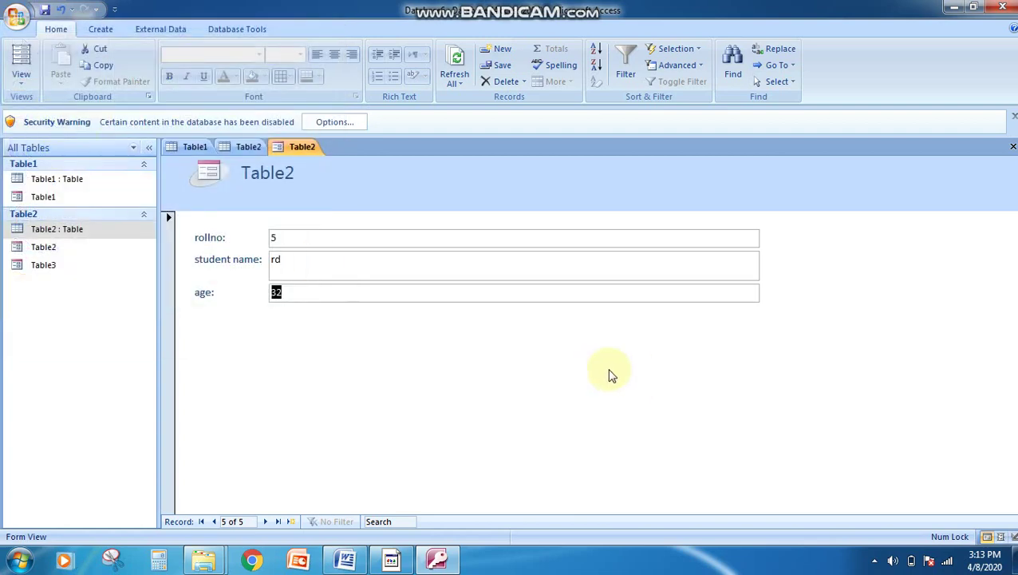
# Browse backwards through the form's records to the first one
pyautogui.click(214, 522)
pyautogui.click(214, 522)
pyautogui.click(214, 522)
pyautogui.click(214, 522)
pyautogui.click(214, 522)
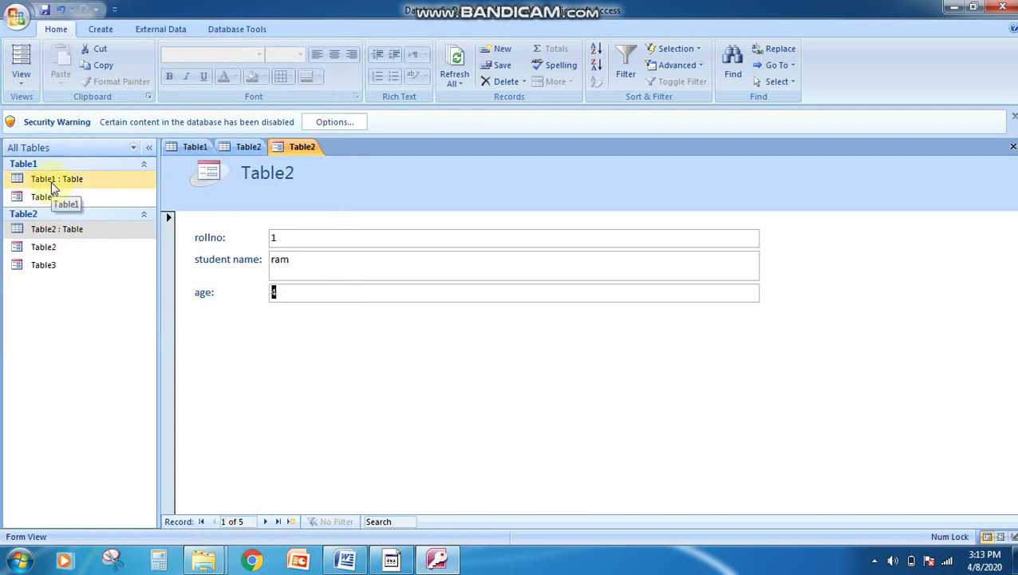
# Compare the open Table2 and Table1 datasheets with the Table2 form
pyautogui.click(248, 148)
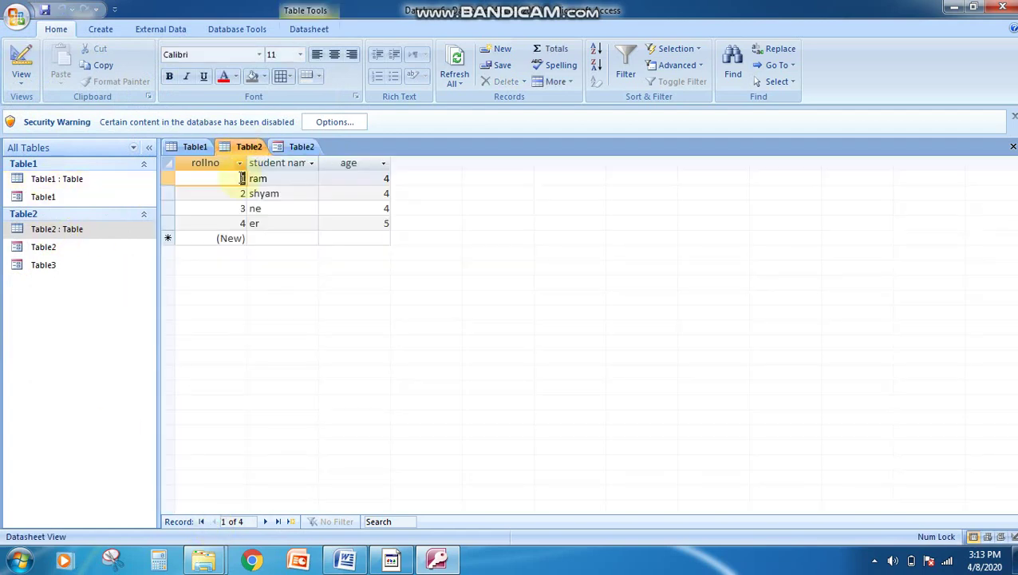
pyautogui.rightClick(244, 298)
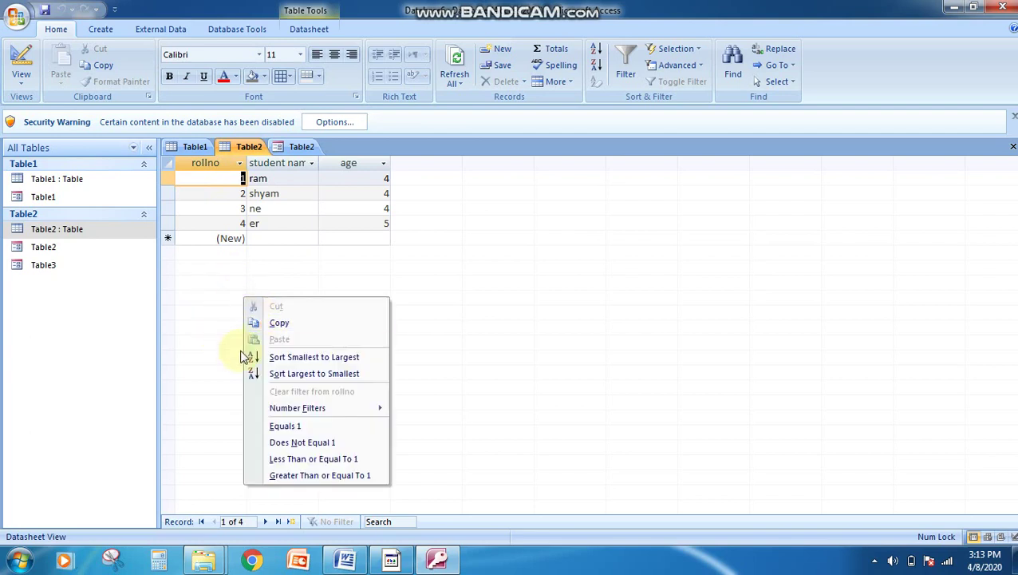
pyautogui.click(204, 317)
pyautogui.click(200, 147)
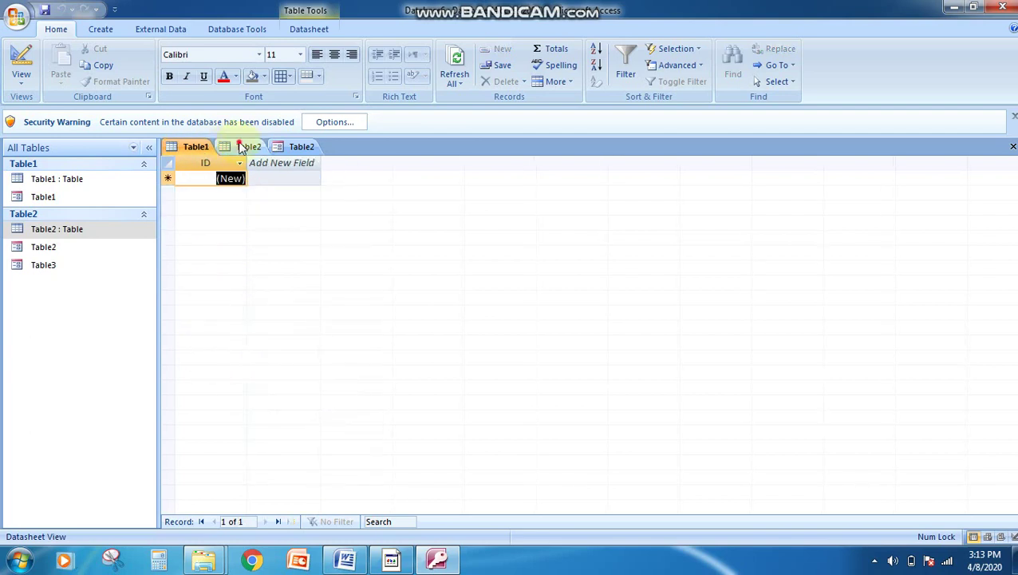
pyautogui.click(242, 148)
pyautogui.click(313, 147)
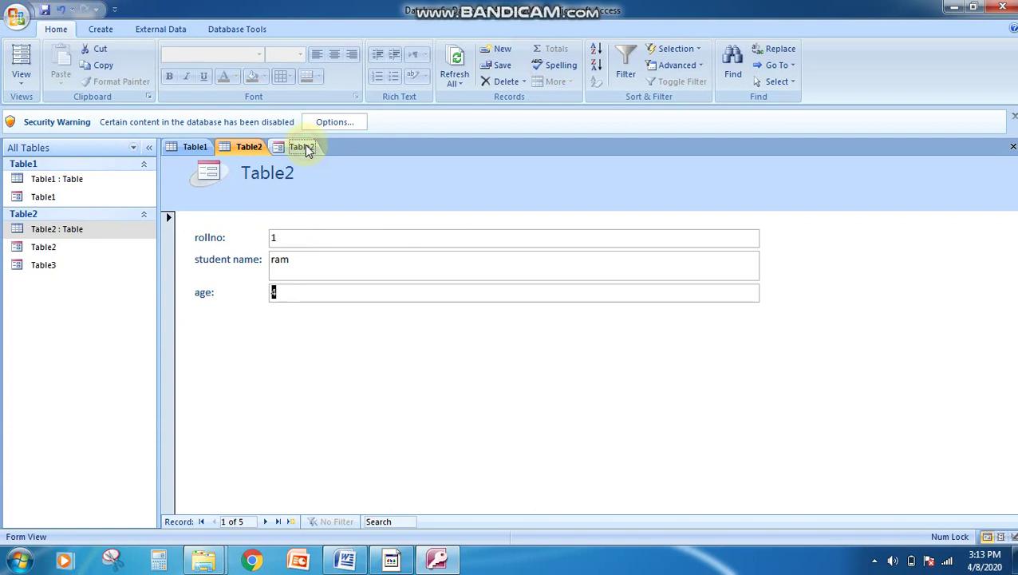
# Open the saved Table2 form and the Table3 form from the database objects
pyautogui.click(51, 249)
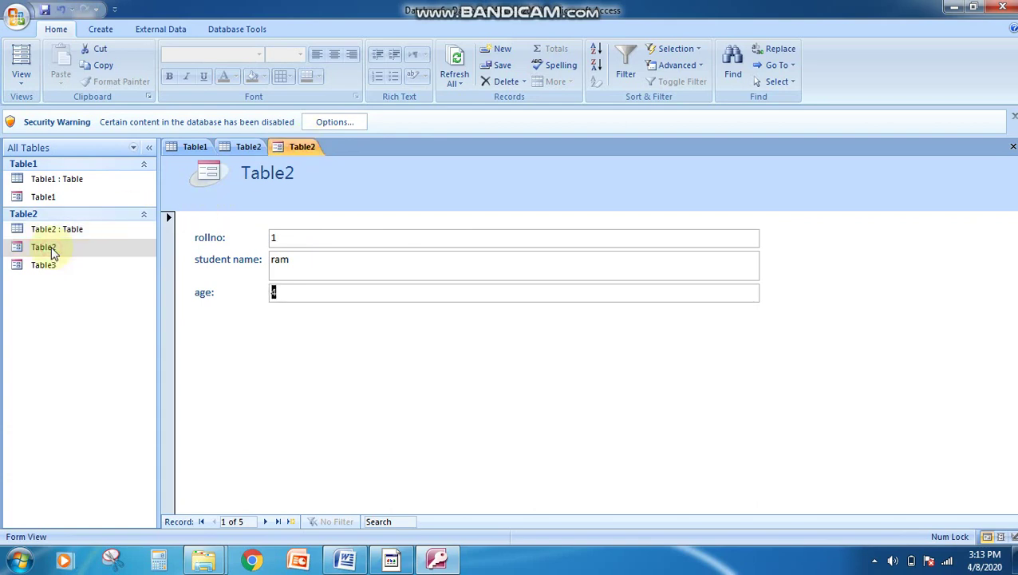
pyautogui.doubleClick(44, 249)
pyautogui.doubleClick(39, 266)
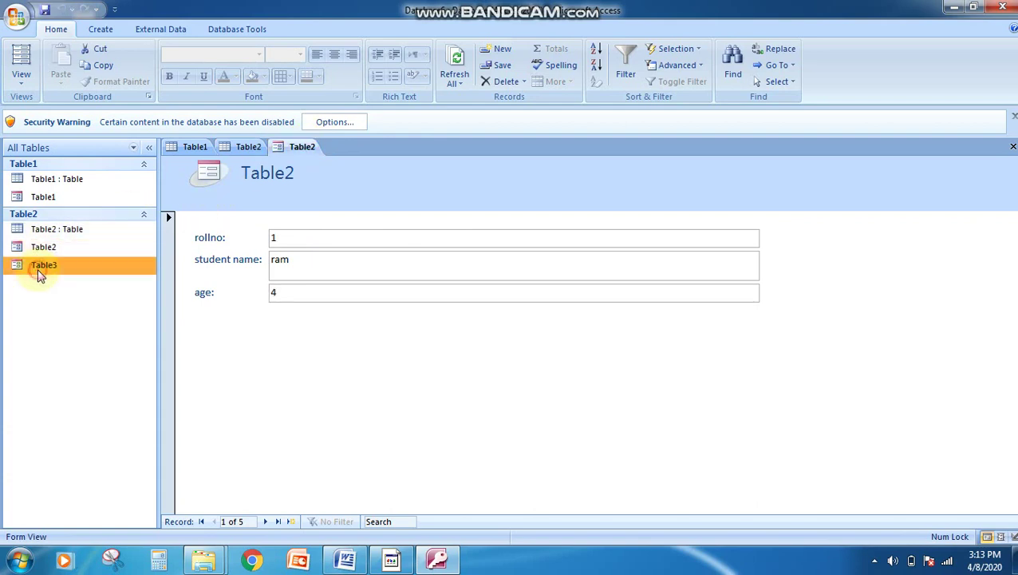
# Review the Table2 datasheet by stepping through its records to the new blank row
pyautogui.click(336, 147)
pyautogui.click(245, 146)
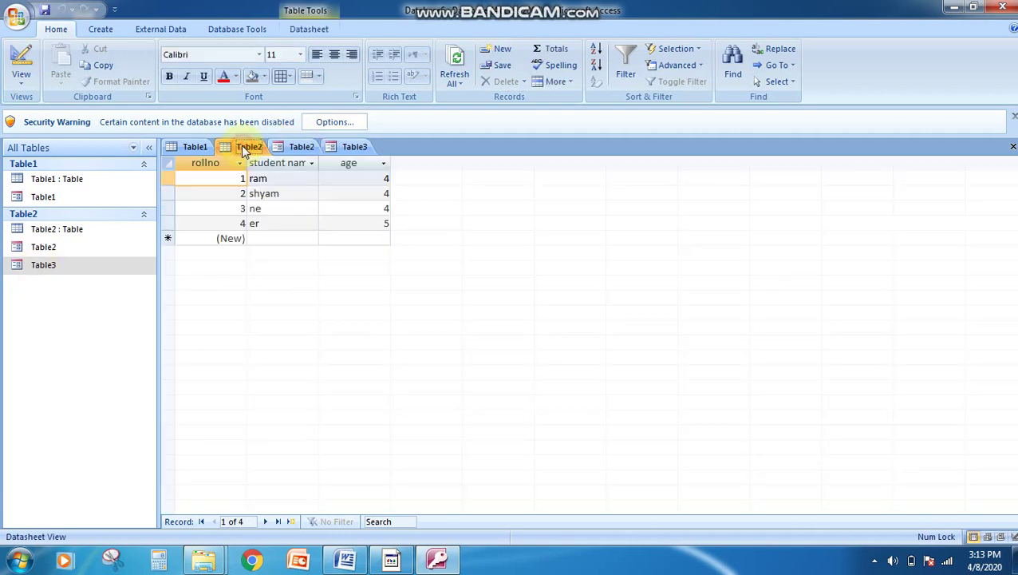
pyautogui.click(377, 359)
pyautogui.click(405, 392)
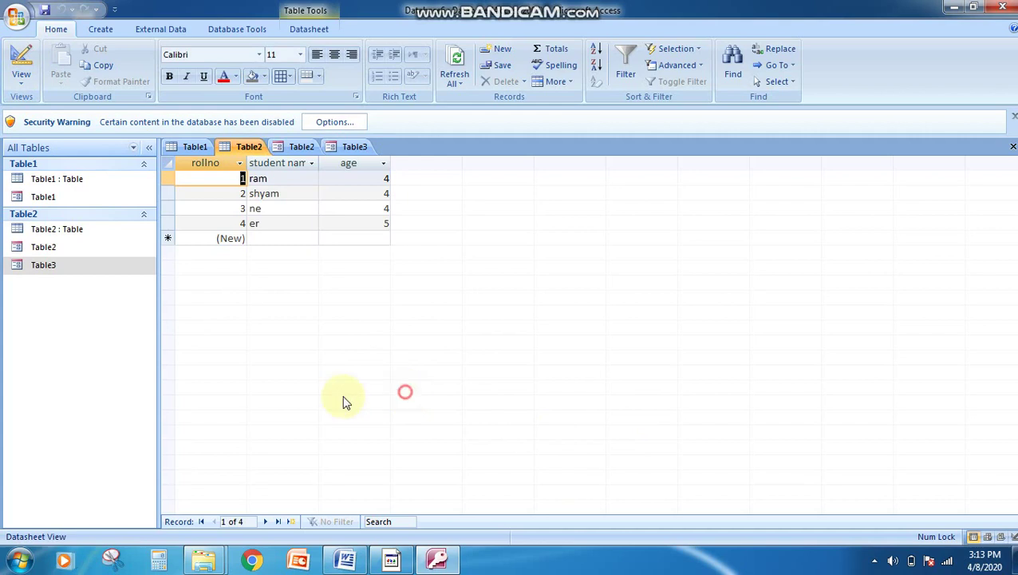
pyautogui.click(266, 521)
pyautogui.click(264, 521)
pyautogui.click(265, 522)
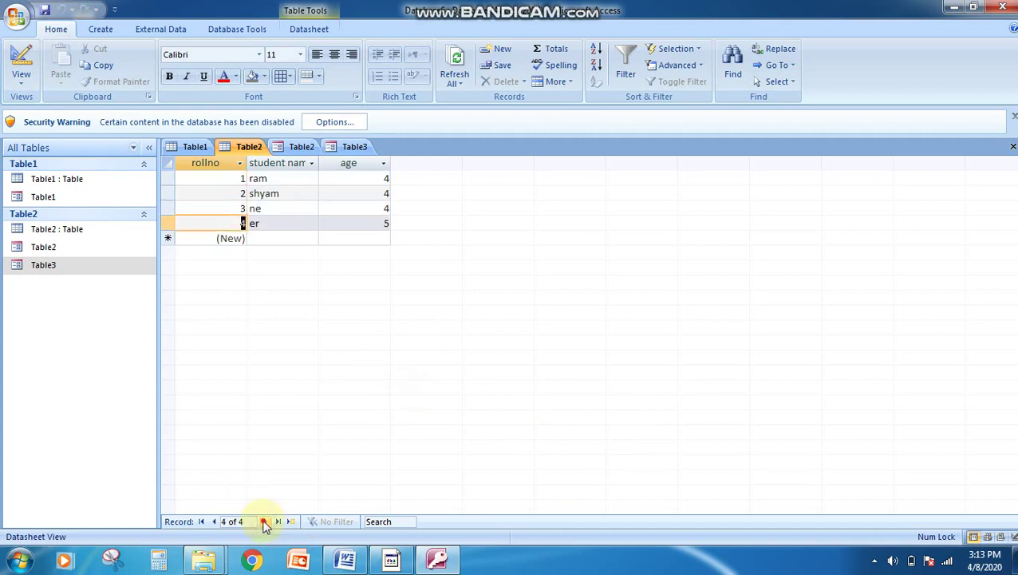
pyautogui.click(264, 521)
pyautogui.click(279, 521)
pyautogui.click(266, 521)
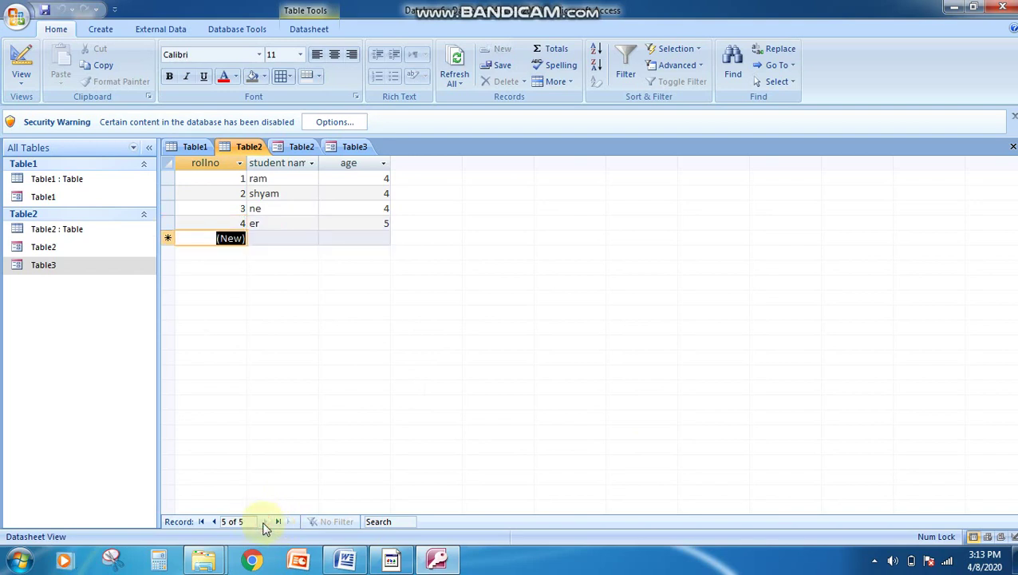
# Switch to the Table2 form and browse forward from the first record to the blank new record
pyautogui.click(307, 146)
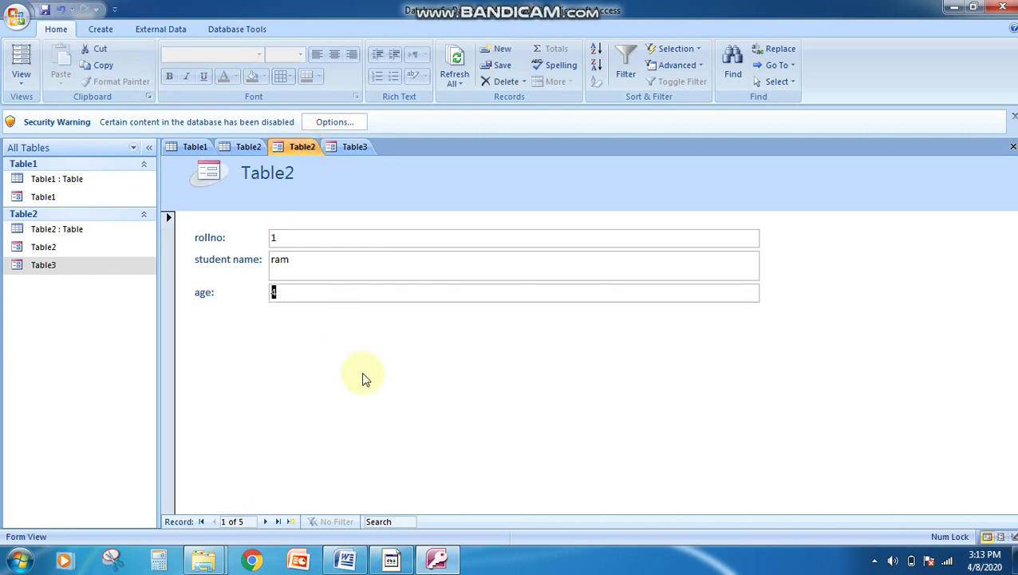
pyautogui.click(266, 521)
pyautogui.click(266, 521)
pyautogui.click(266, 521)
pyautogui.click(266, 521)
pyautogui.click(266, 521)
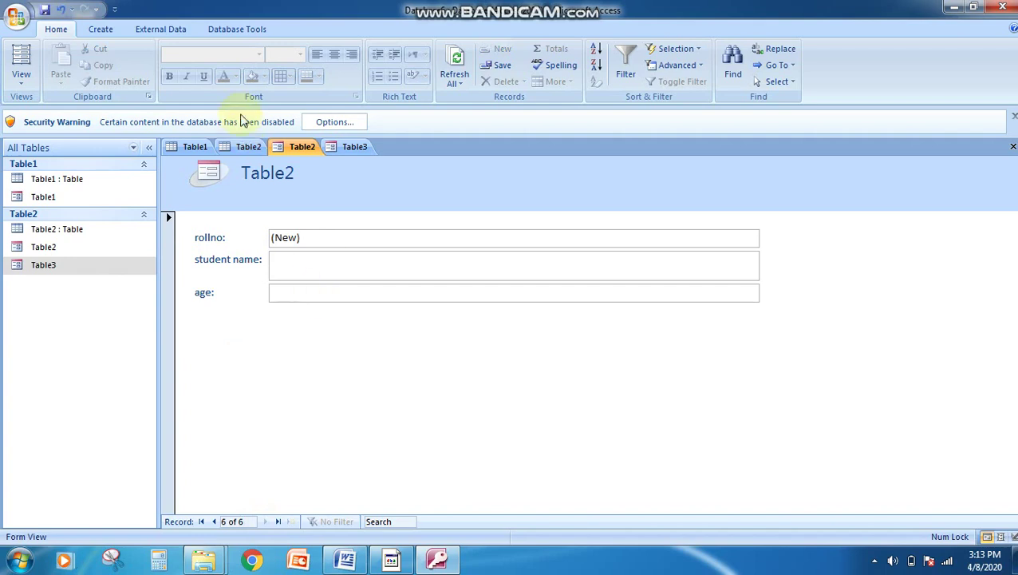
# Reopen the Table2 form from the database objects, step back to record 2 and return to record 5
pyautogui.doubleClick(62, 254)
pyautogui.click(62, 254)
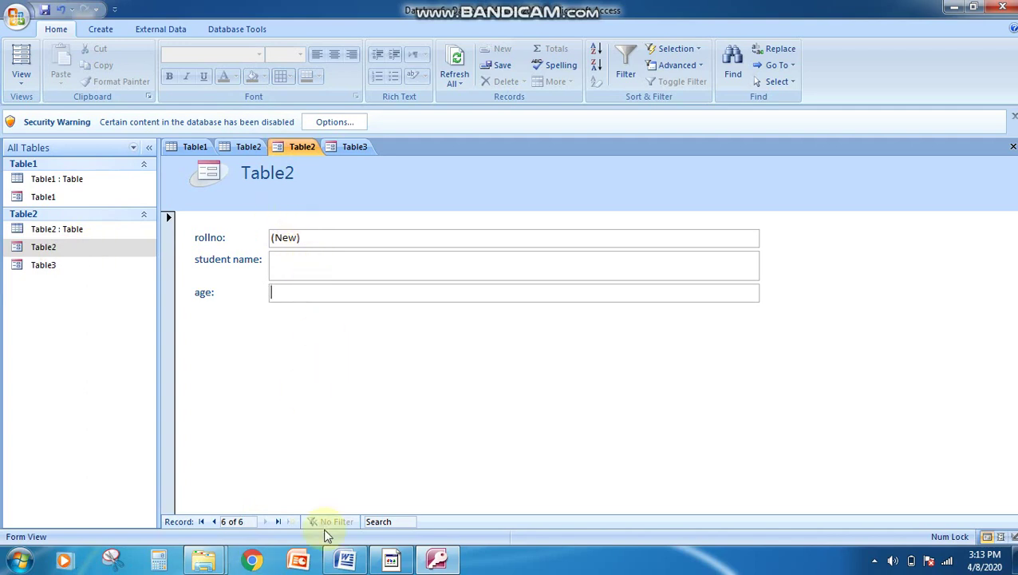
pyautogui.click(213, 522)
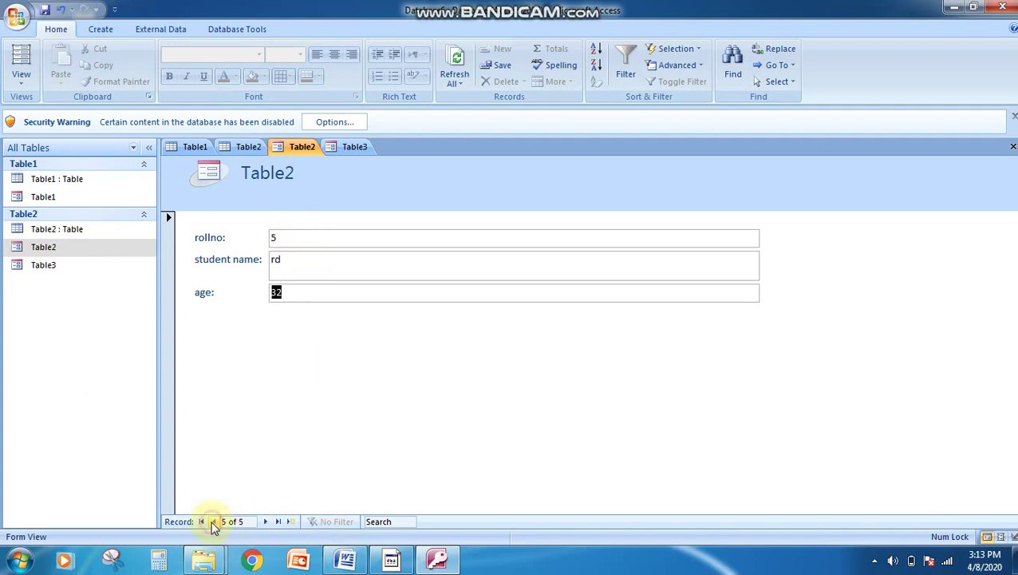
pyautogui.click(212, 521)
pyautogui.click(212, 522)
pyautogui.click(212, 522)
pyautogui.click(267, 522)
pyautogui.click(268, 522)
pyautogui.click(268, 522)
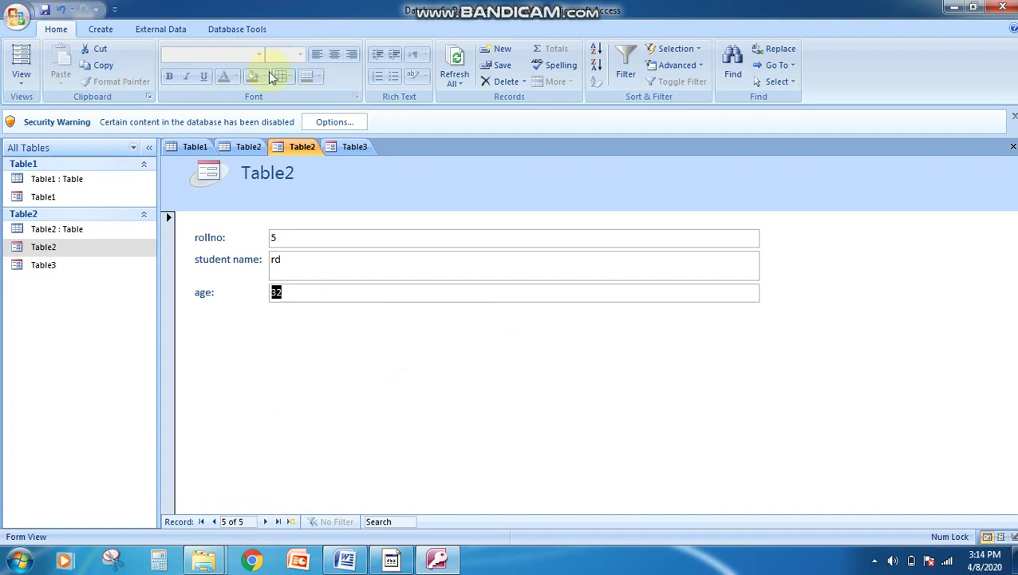
# Advance the Table2 form to the blank new record, go back to record 3 and return to record 5
pyautogui.click(296, 146)
pyautogui.click(347, 431)
pyautogui.click(264, 522)
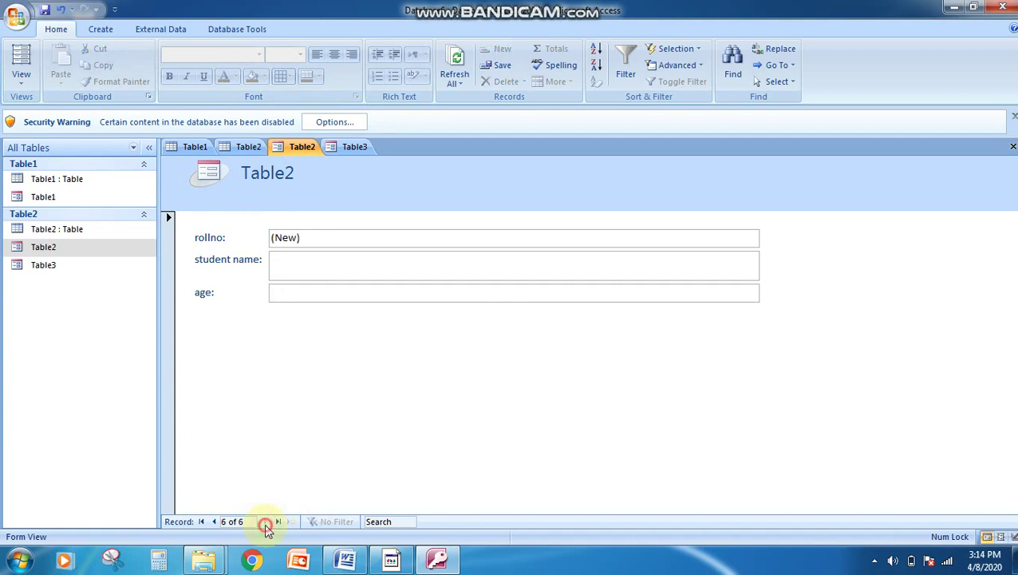
pyautogui.click(214, 522)
pyautogui.click(213, 523)
pyautogui.click(214, 523)
pyautogui.click(265, 521)
pyautogui.click(265, 521)
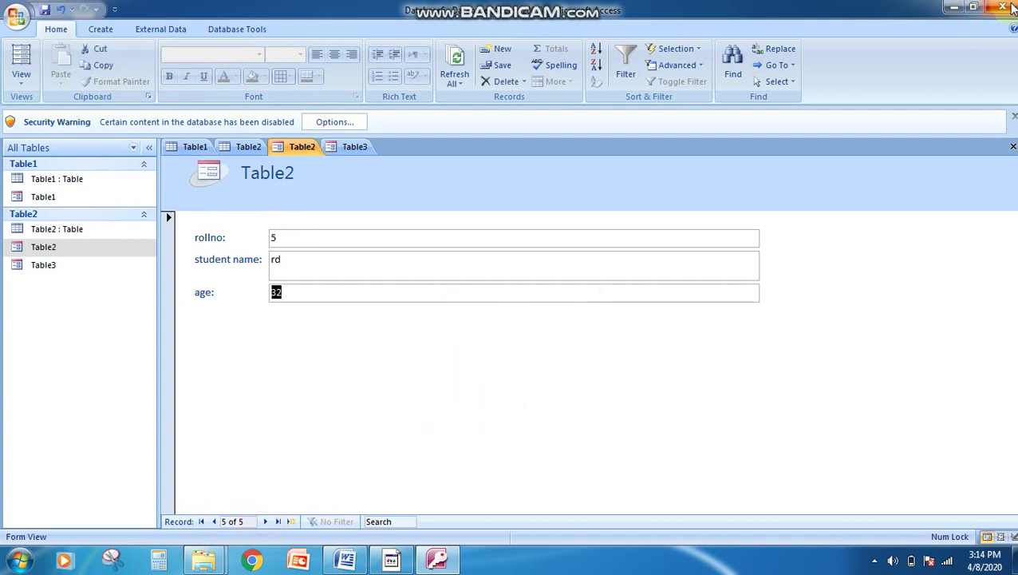
# Create a basic report from the Table2 table
pyautogui.doubleClick(63, 228)
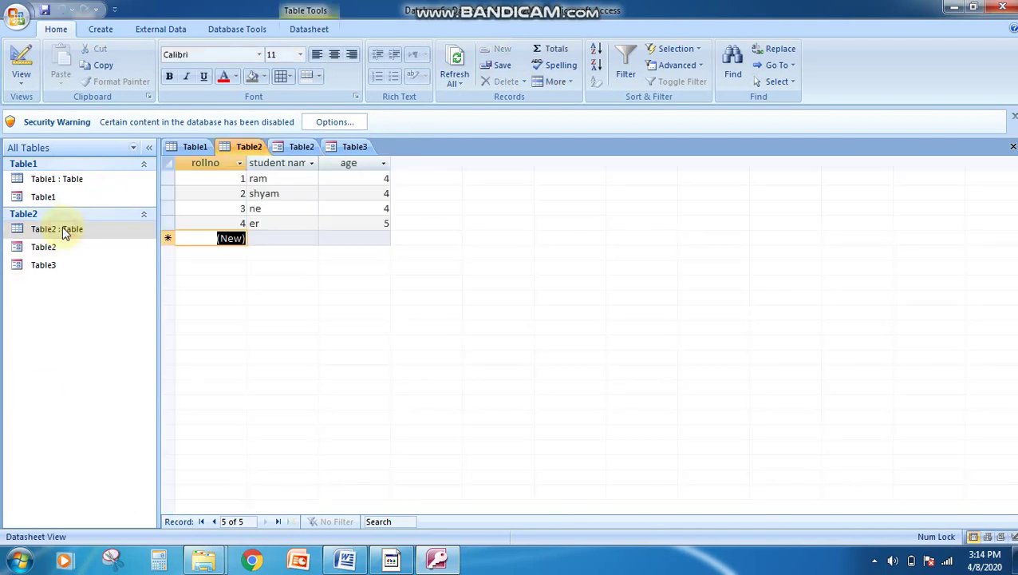
pyautogui.click(103, 32)
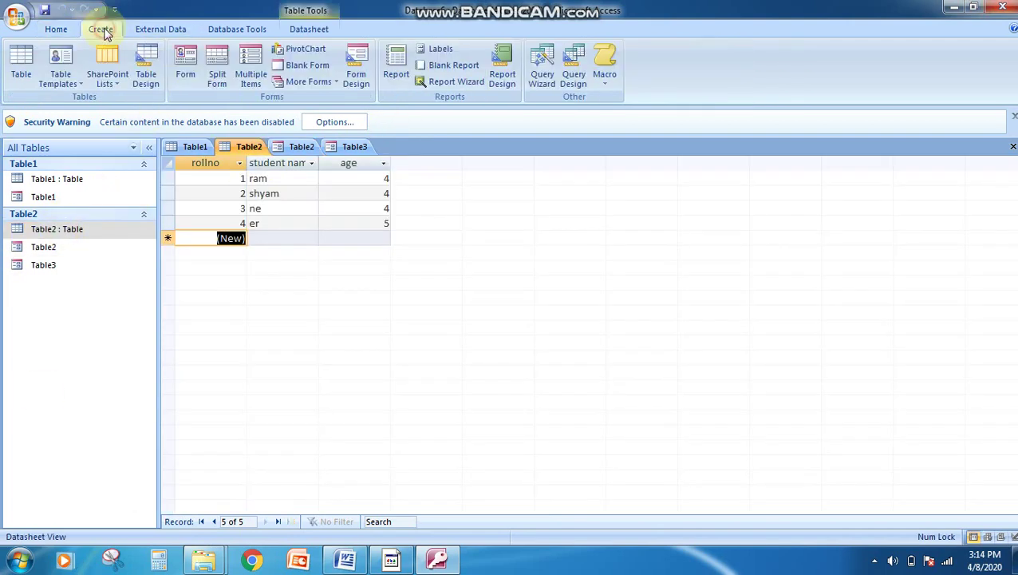
pyautogui.click(400, 71)
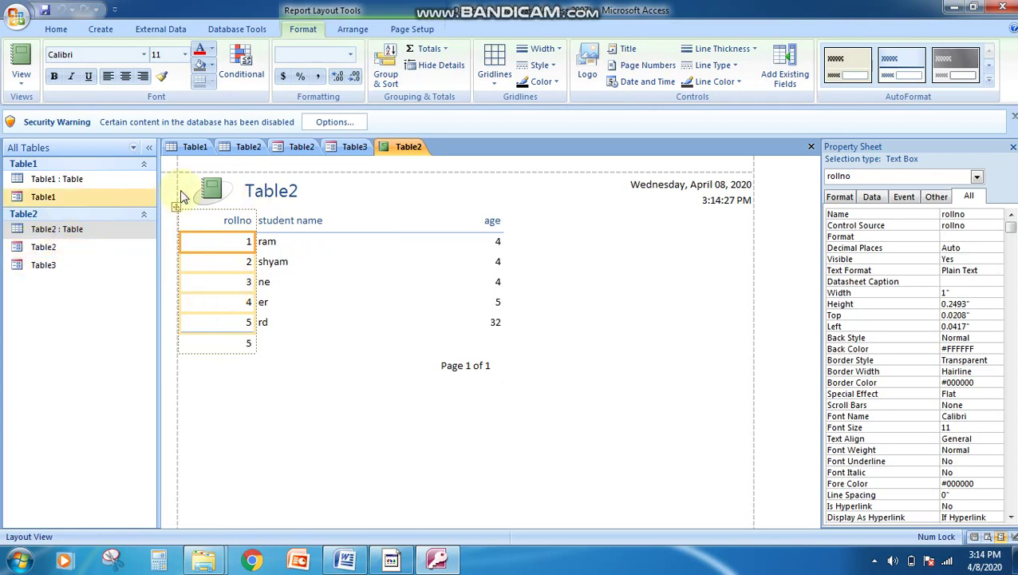
# Examine the Table2 report's layout by selecting its student name column, title area, logo and page number
pyautogui.click(417, 308)
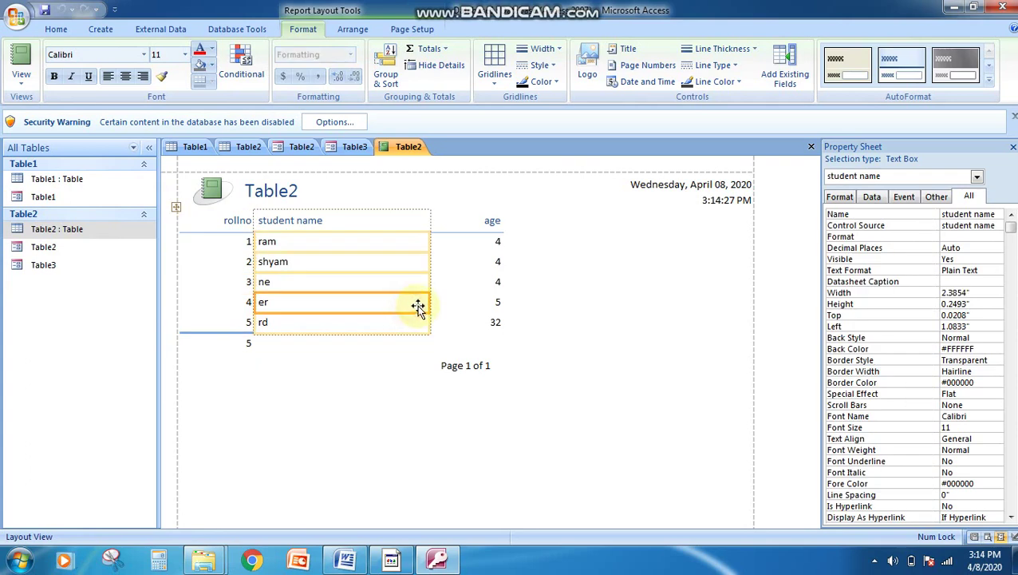
pyautogui.click(569, 359)
pyautogui.click(324, 289)
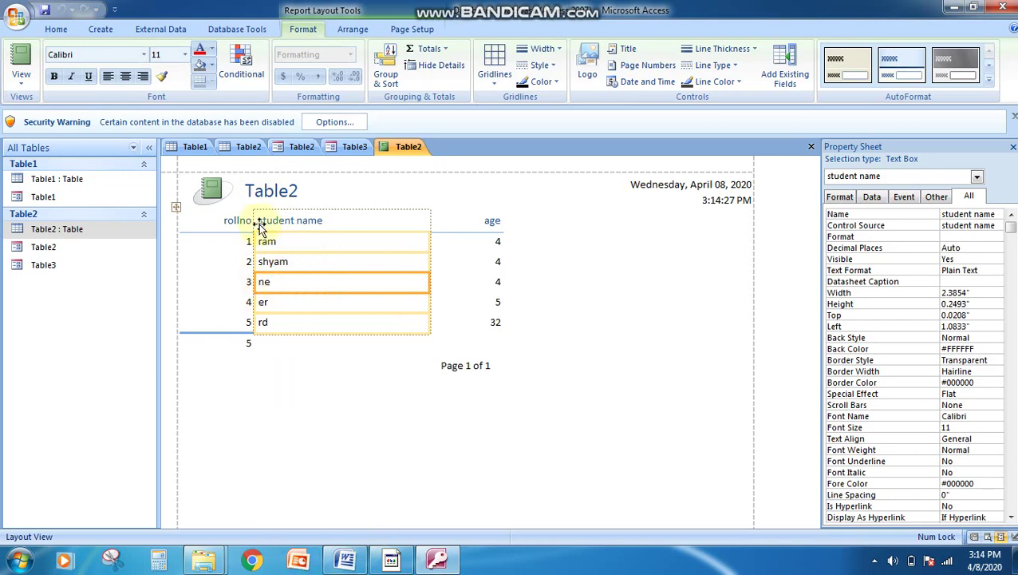
pyautogui.click(272, 177)
pyautogui.click(396, 325)
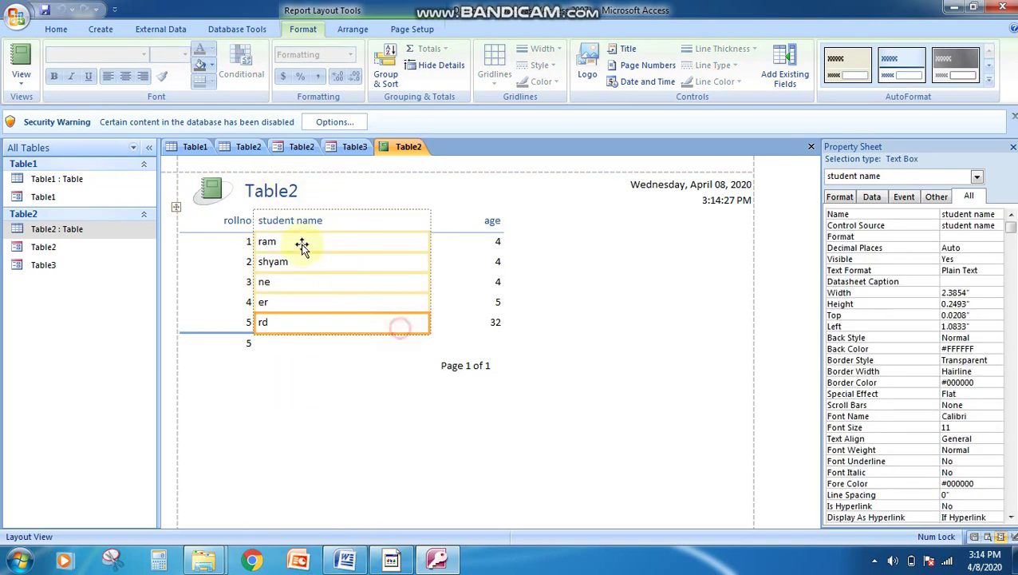
pyautogui.click(215, 200)
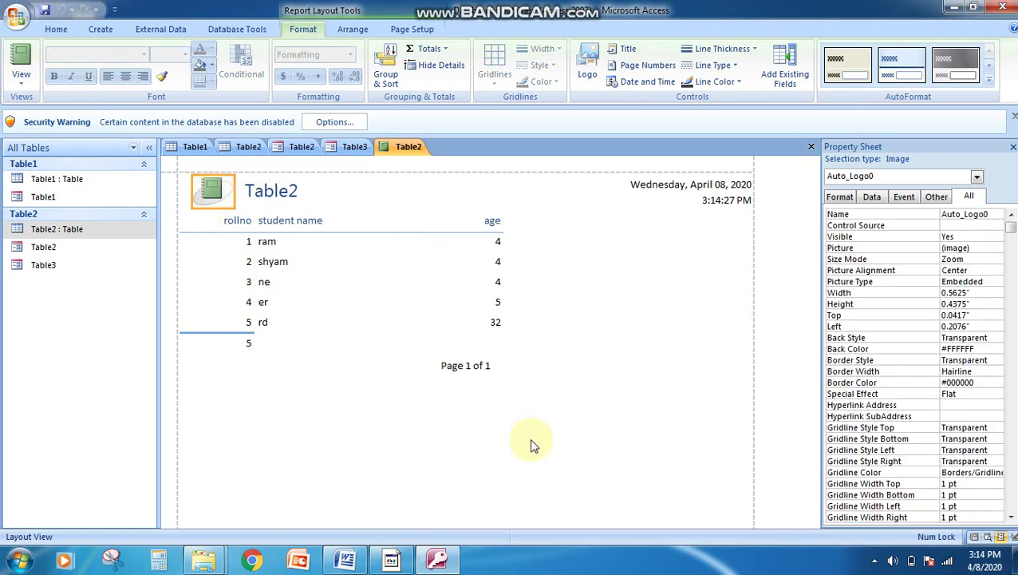
pyautogui.click(413, 503)
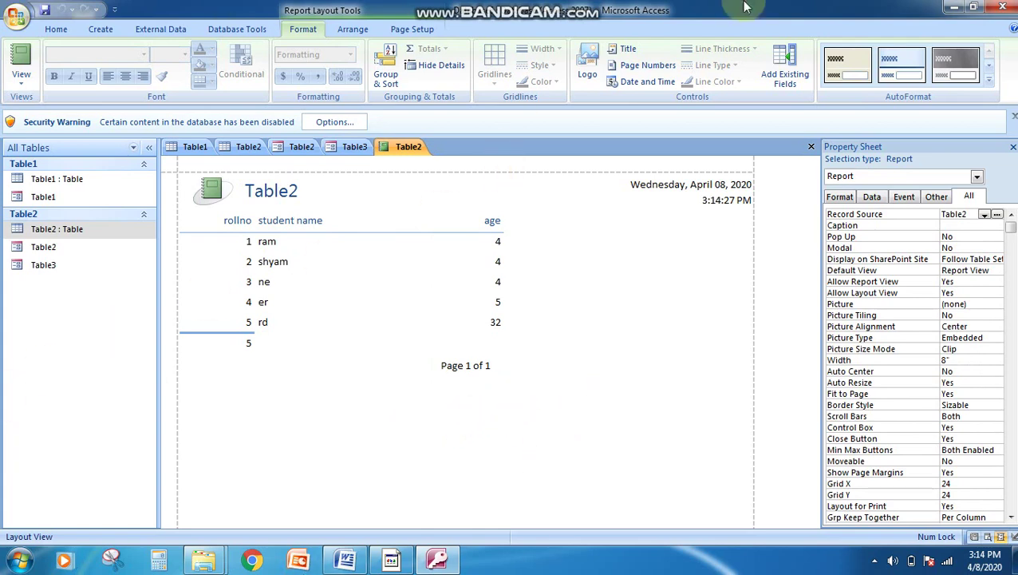
pyautogui.click(399, 364)
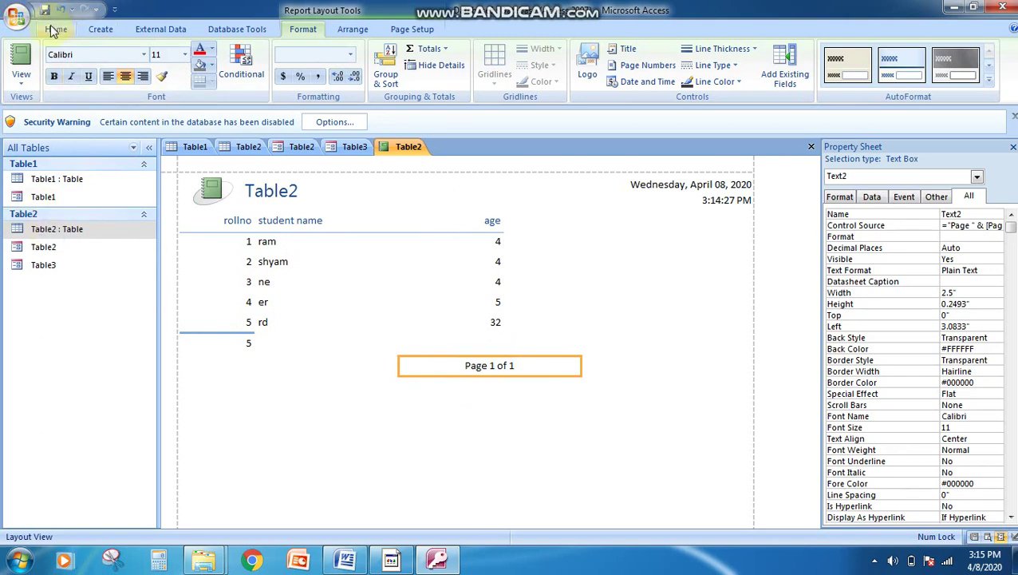
# Start the Report Wizard for the Table2 table and include the fields rollno, student name and age
pyautogui.click(104, 32)
pyautogui.doubleClick(53, 232)
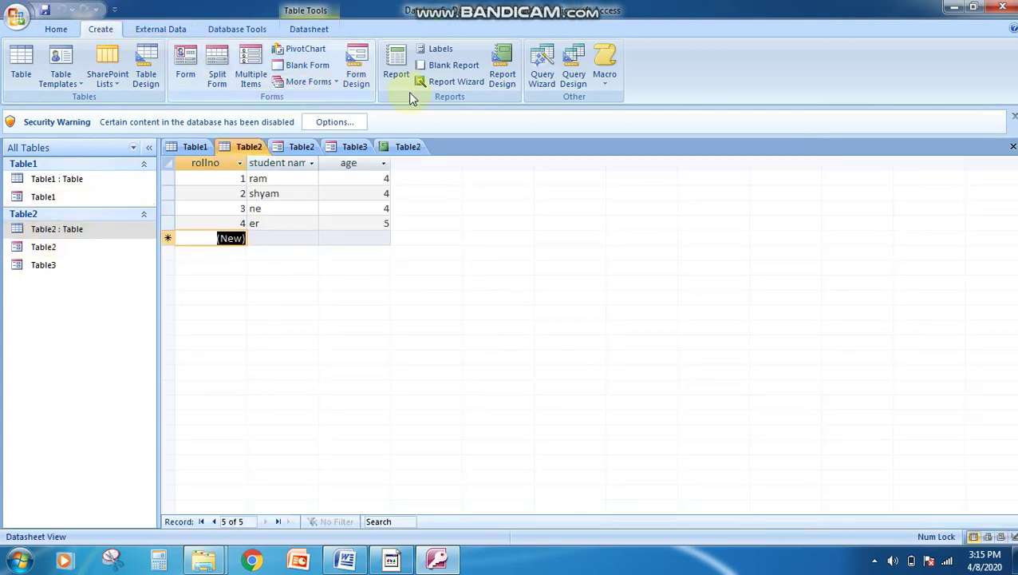
pyautogui.click(449, 82)
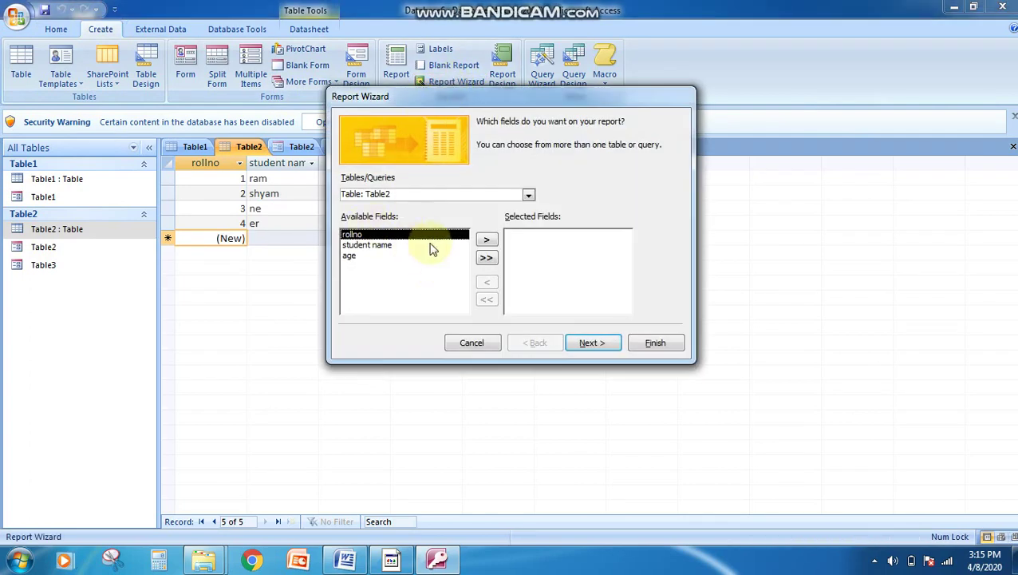
pyautogui.click(488, 241)
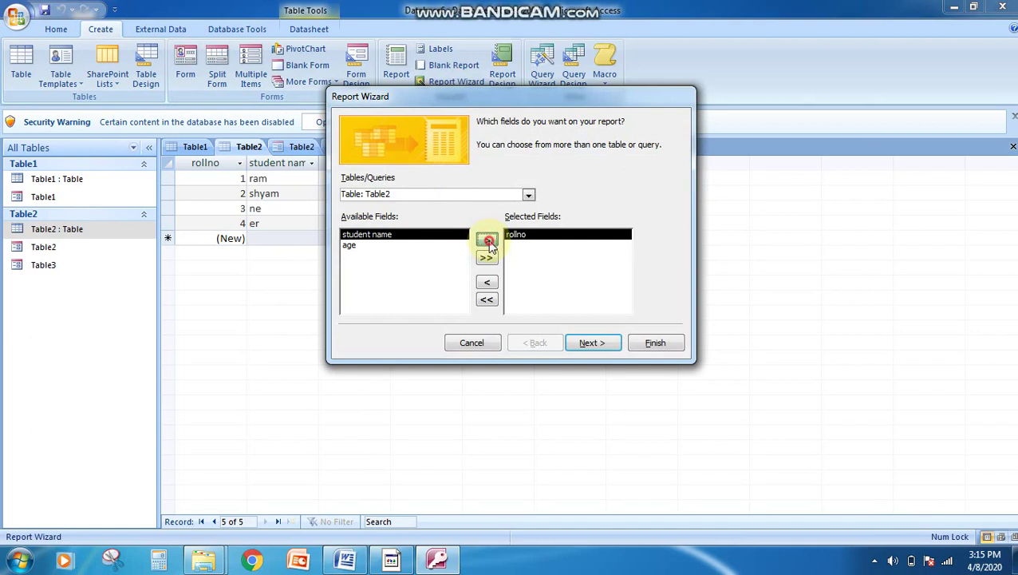
pyautogui.click(488, 240)
pyautogui.click(487, 240)
pyautogui.click(591, 345)
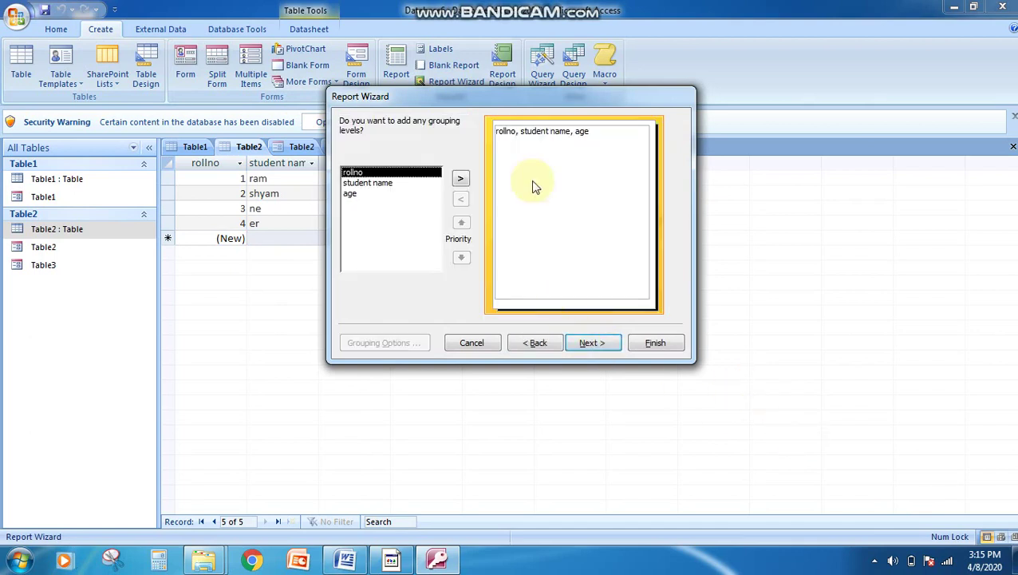
# Leave the wizard report without grouping or sorting, and accept the Tabular layout in Portrait orientation
pyautogui.click(600, 344)
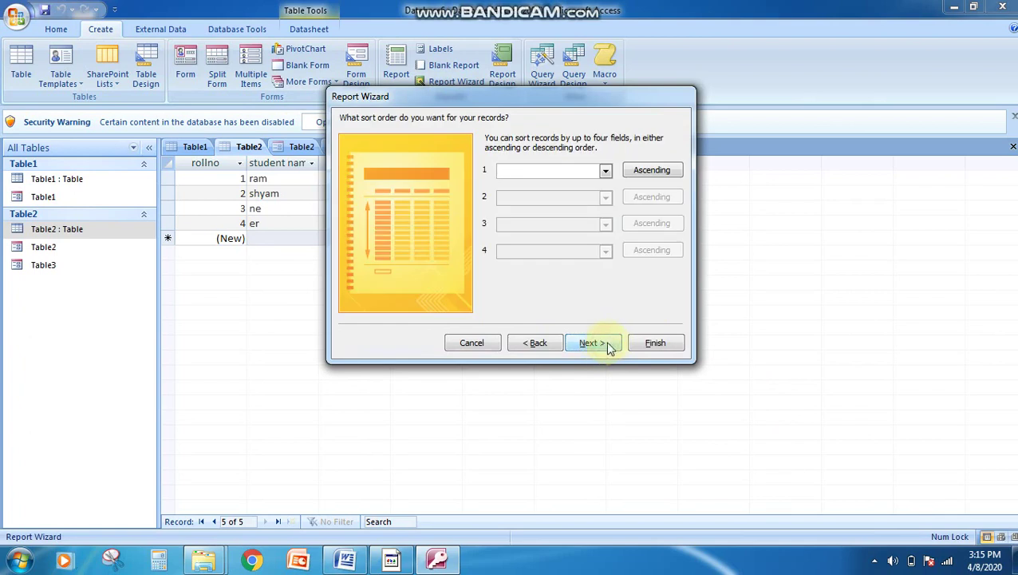
pyautogui.click(608, 351)
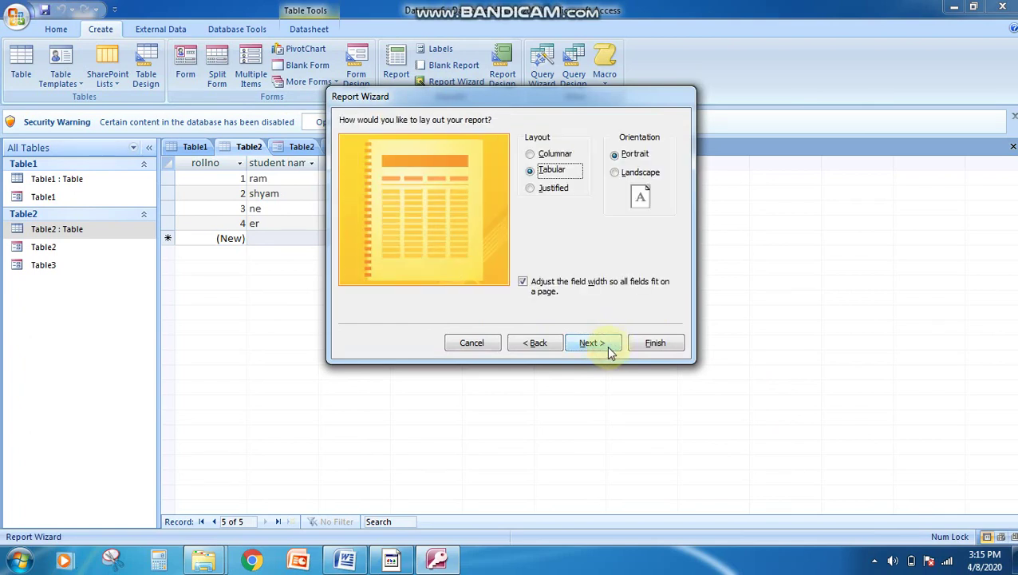
pyautogui.click(609, 351)
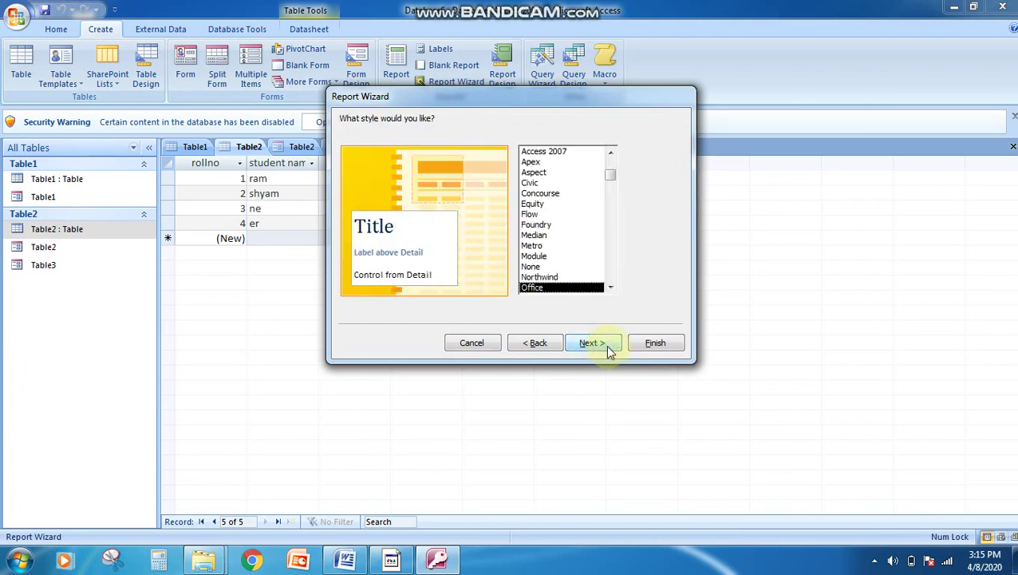